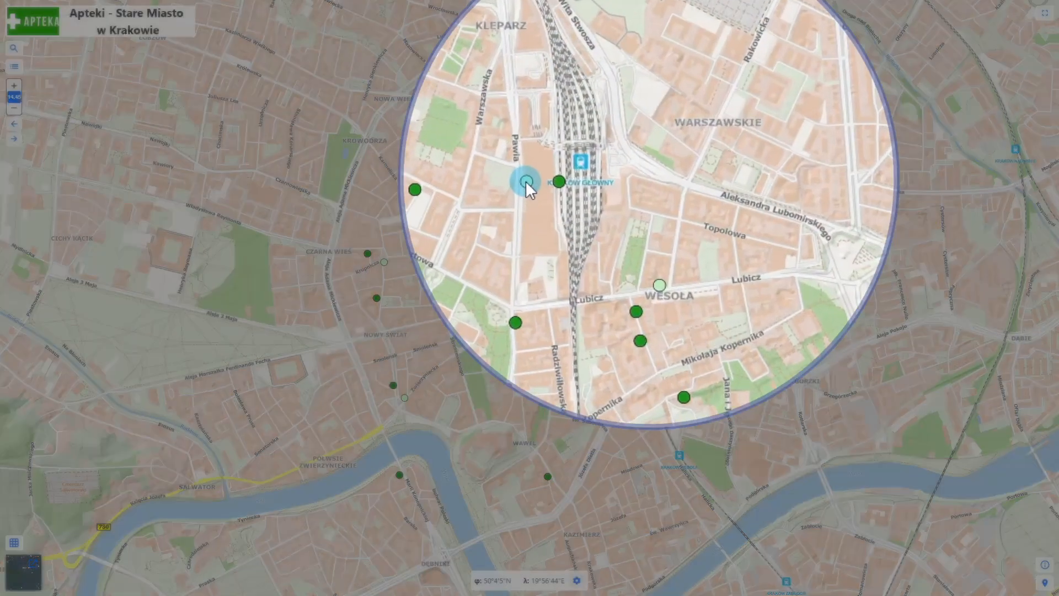
Show the name and type of the pharmacy points beside Kraków Główny station.
{"action": "left_click", "coordinate": [639, 162]}
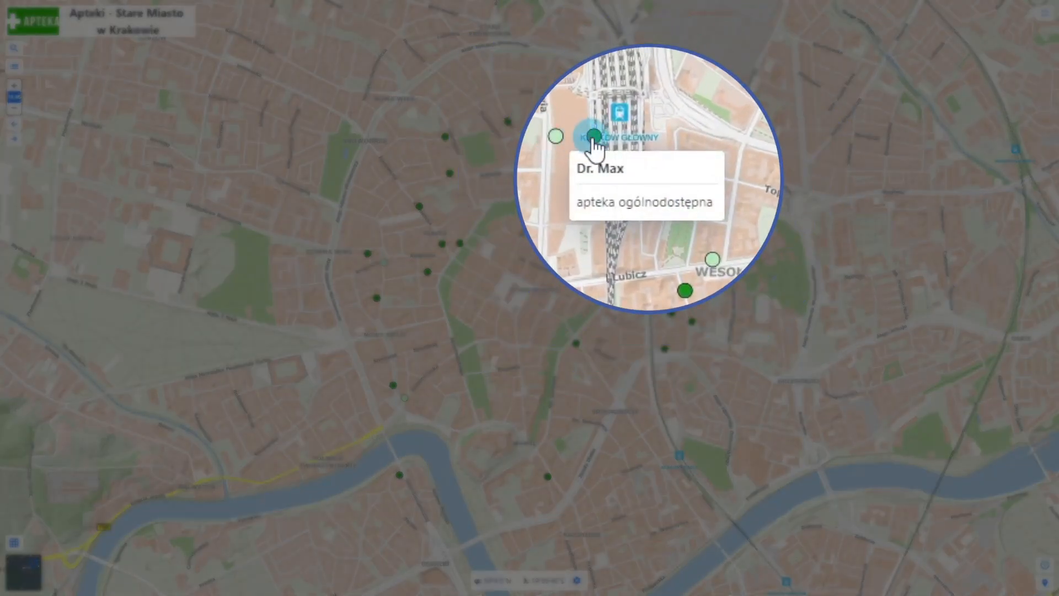
{"action": "left_click", "coordinate": [596, 144]}
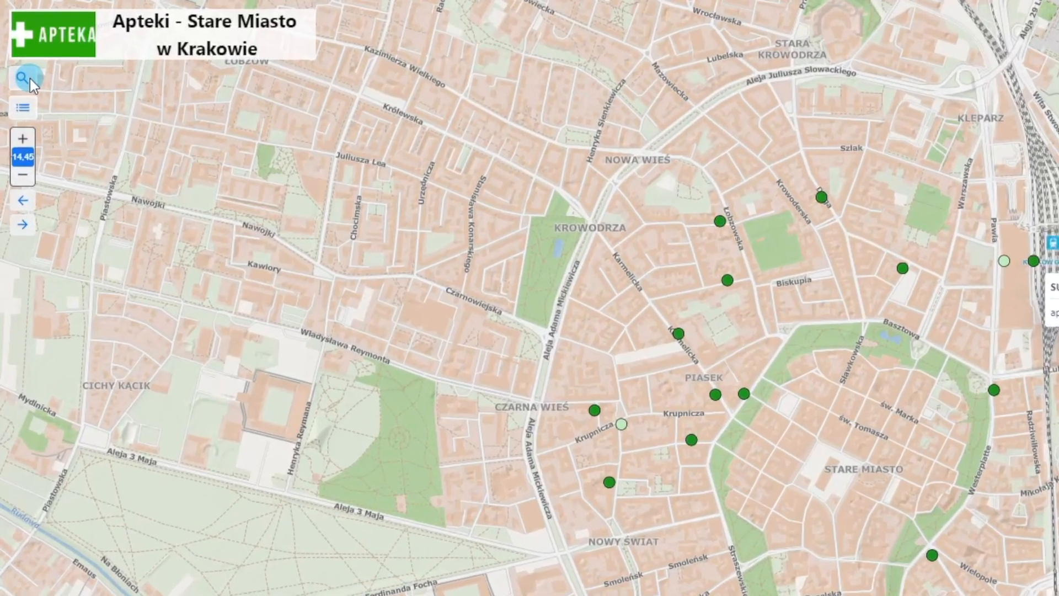
Search the map for "SŁONECZNA" and view the identification details of the Sp.j. pharmacy result, closing them when read.
{"action": "left_click", "coordinate": [14, 48]}
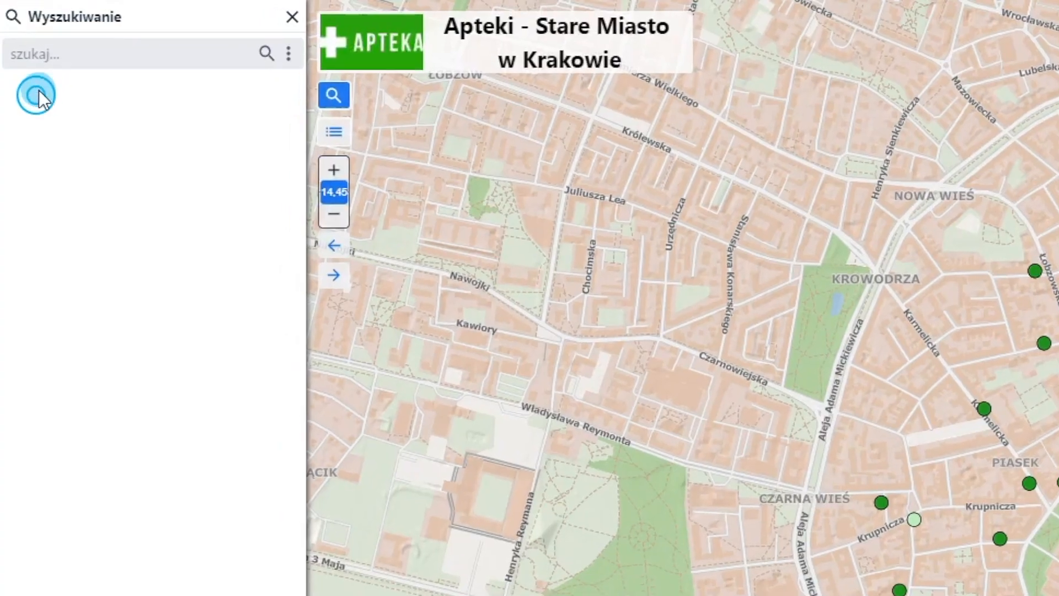
{"action": "left_click", "coordinate": [27, 29]}
{"action": "type", "text": "SŁONECZNA"}
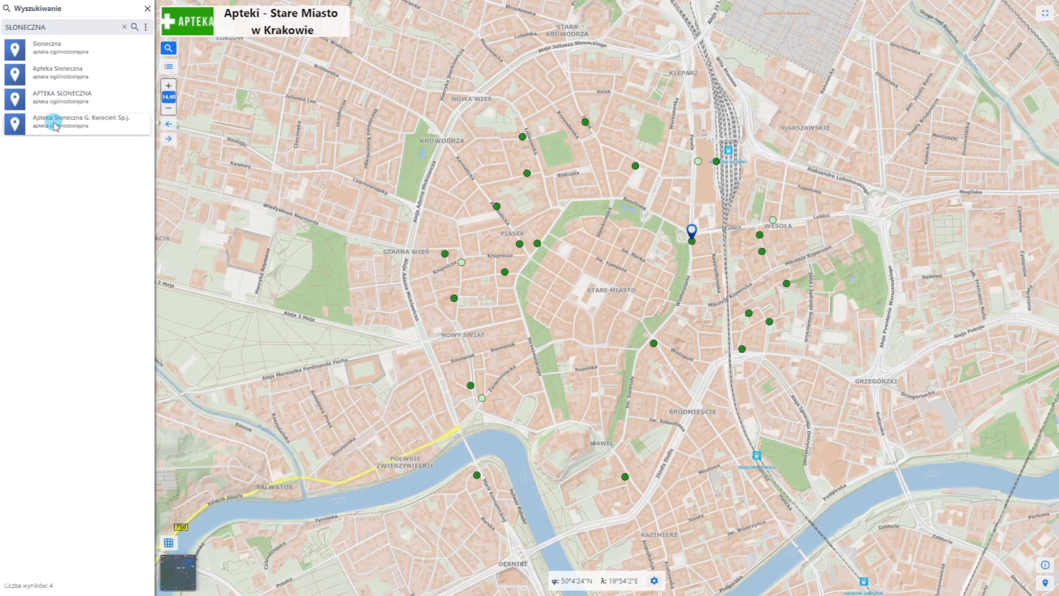
{"action": "left_click", "coordinate": [55, 122]}
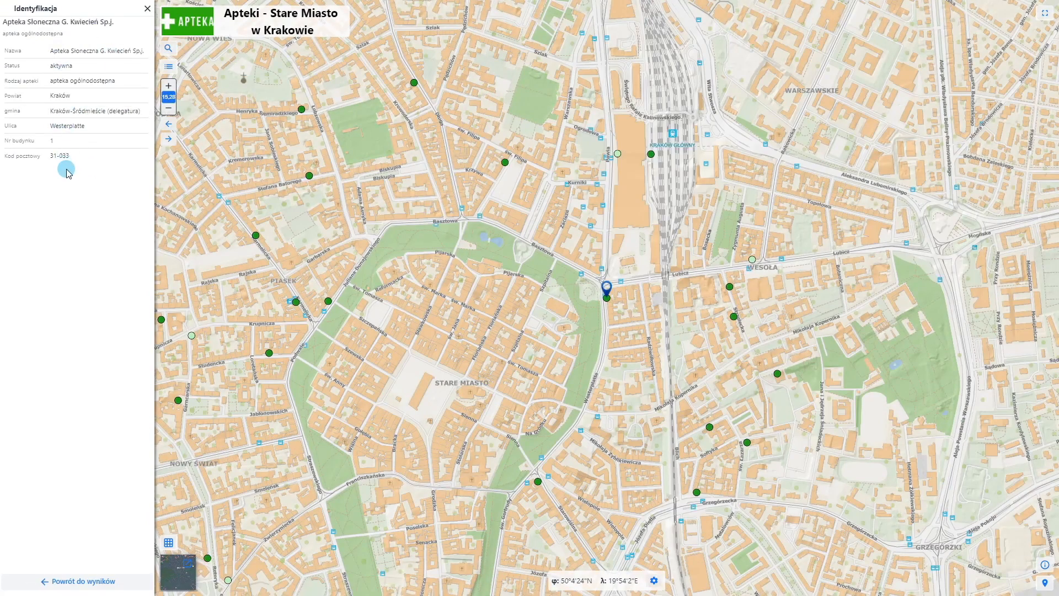
{"action": "left_click", "coordinate": [149, 9]}
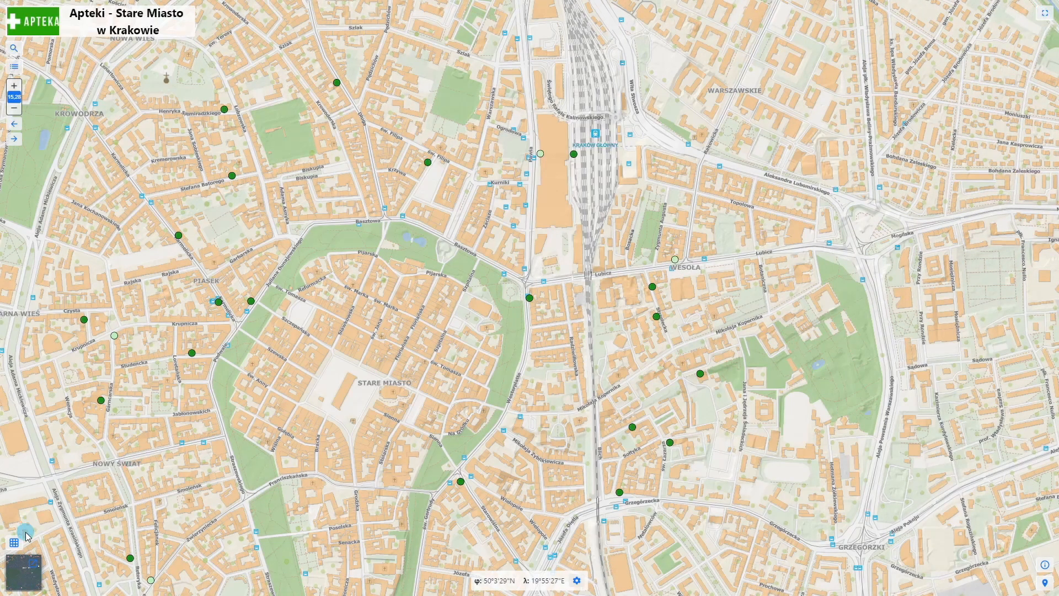
Open the attribute table of Apteki - Stare Miasto w Krakowie and filter its records by "max".
{"action": "left_click", "coordinate": [25, 533]}
{"action": "scroll", "coordinate": [208, 560], "scroll_direction": "down", "scroll_amount": 5}
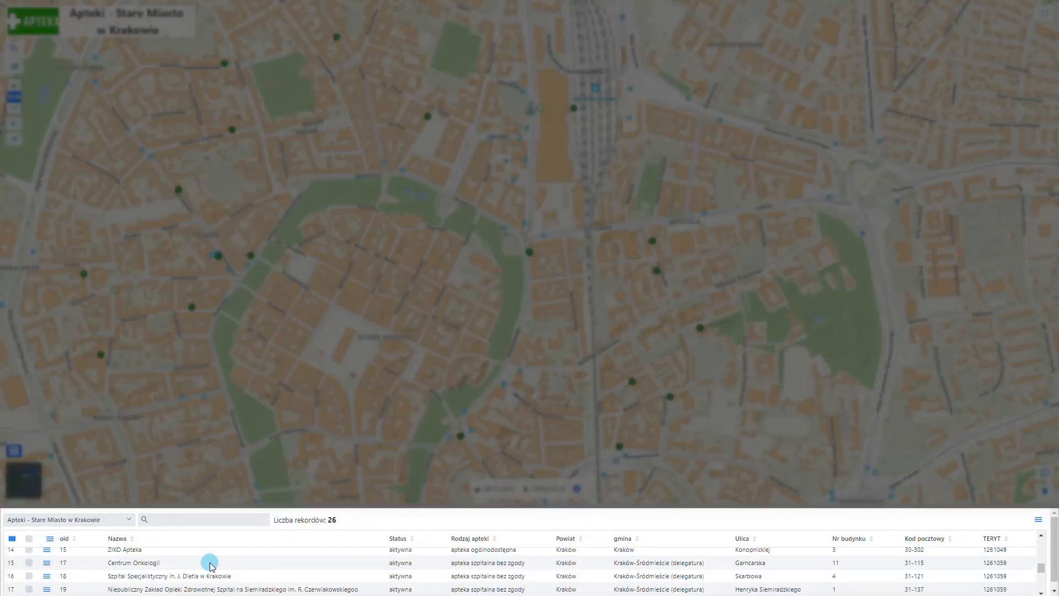
{"action": "left_click", "coordinate": [204, 520]}
{"action": "type", "text": "max"}
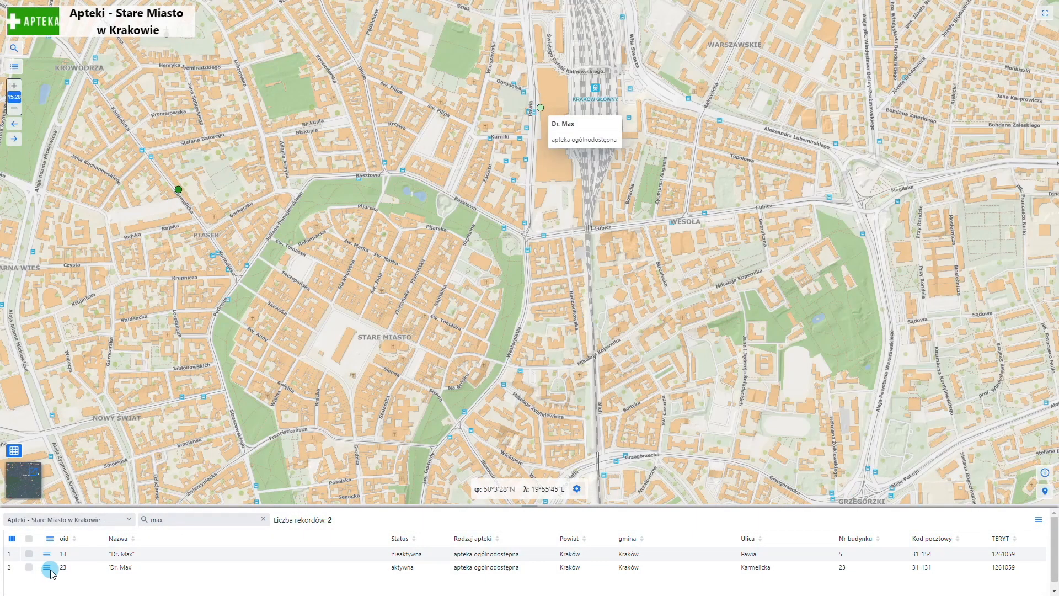
Locate the active Dr. Max record at Karmelicka 23 on the map, clear the filter and close the attribute table.
{"action": "left_click", "coordinate": [45, 568]}
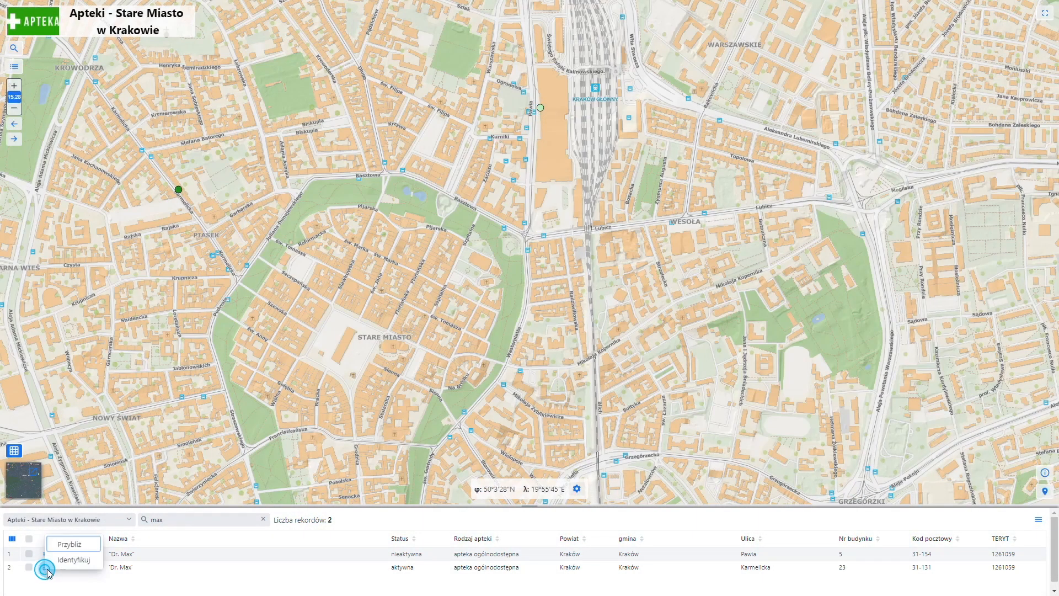
{"action": "left_click", "coordinate": [62, 562]}
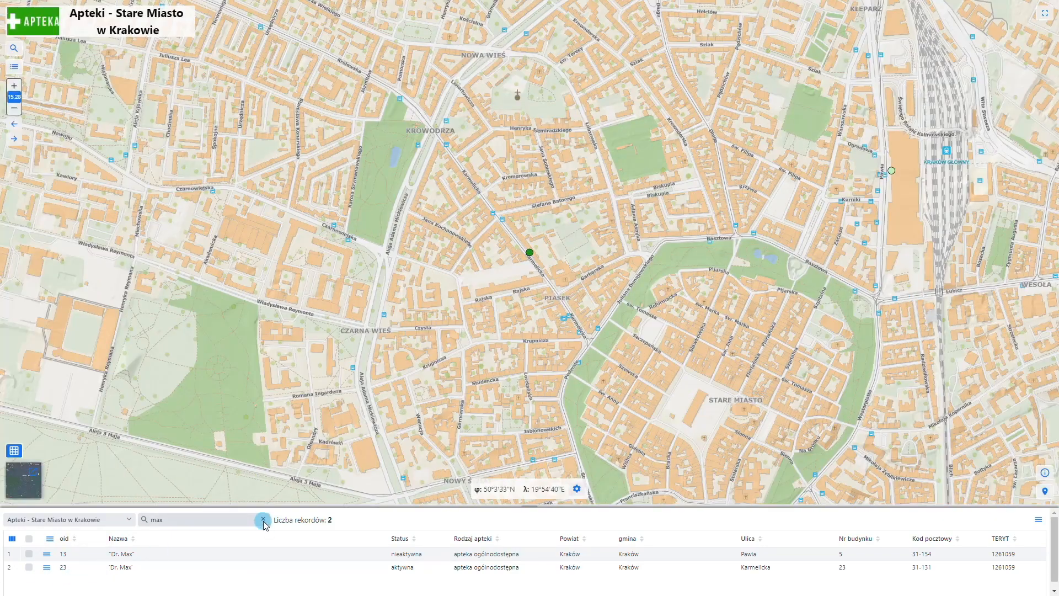
{"action": "left_click", "coordinate": [263, 520]}
{"action": "left_click", "coordinate": [14, 451]}
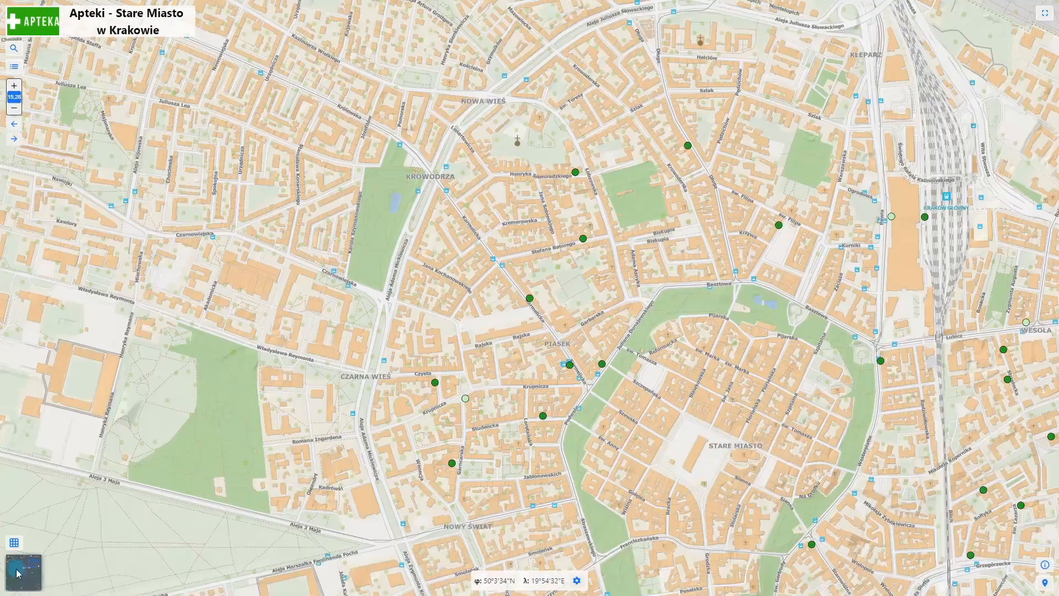
Switch the basemap to the dark version and back, and request the current location, dismissing the browser's permission request.
{"action": "left_click", "coordinate": [17, 571]}
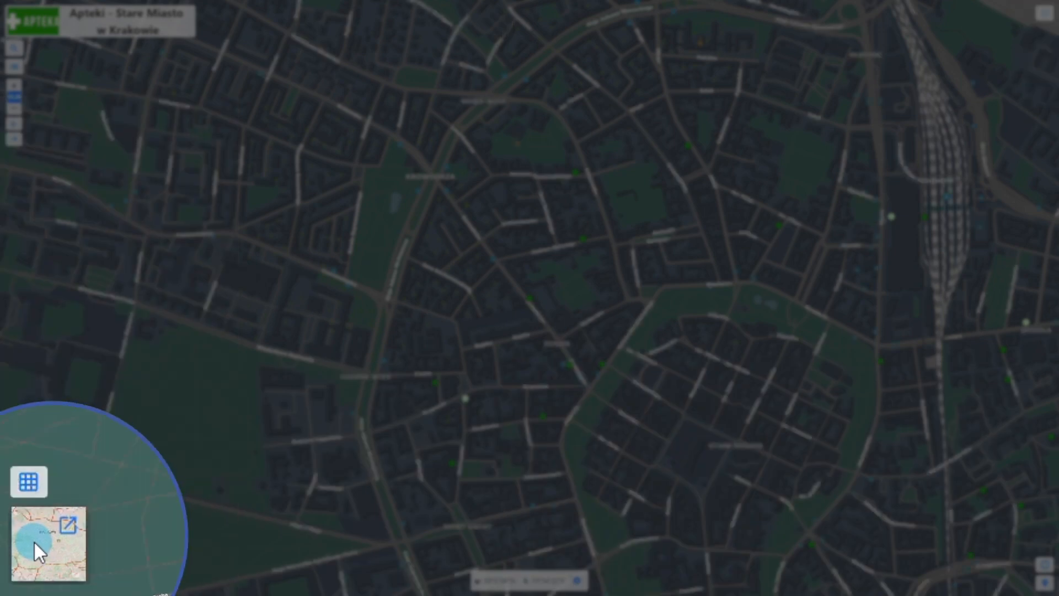
{"action": "left_click", "coordinate": [34, 541]}
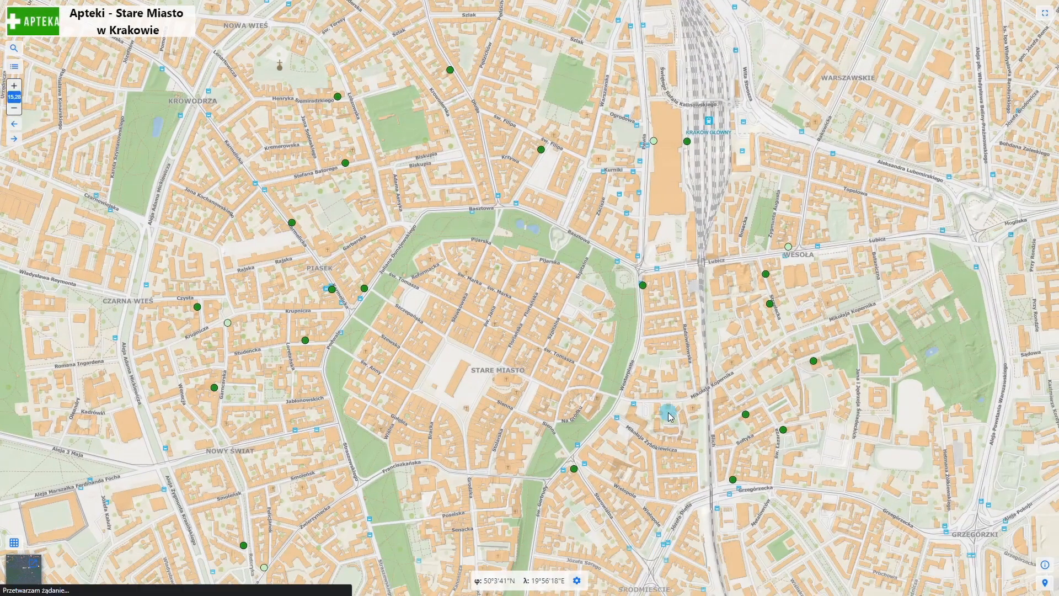
{"action": "left_click", "coordinate": [1042, 582]}
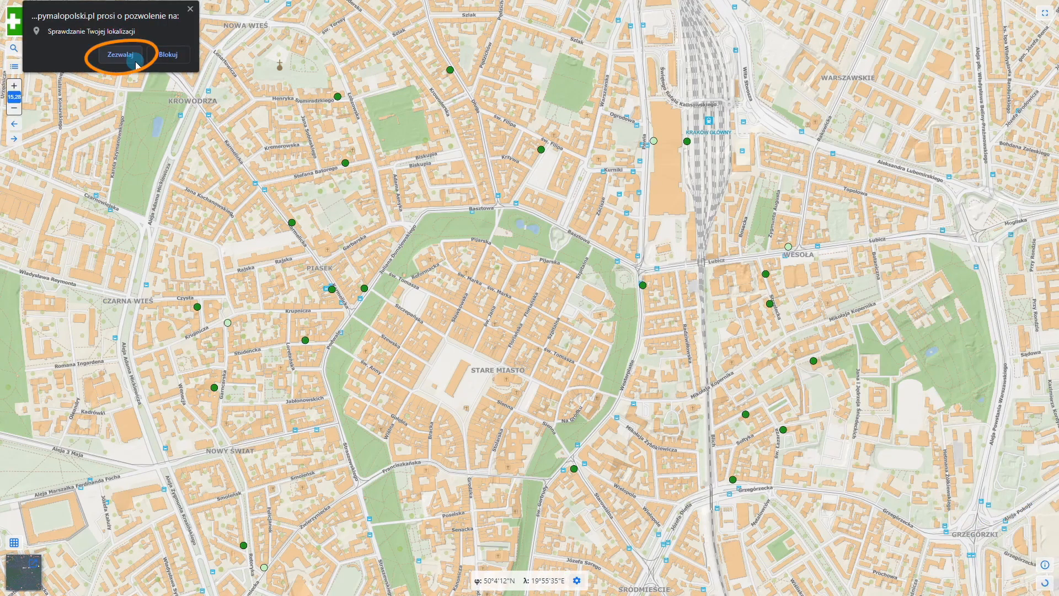
{"action": "left_click", "coordinate": [191, 9]}
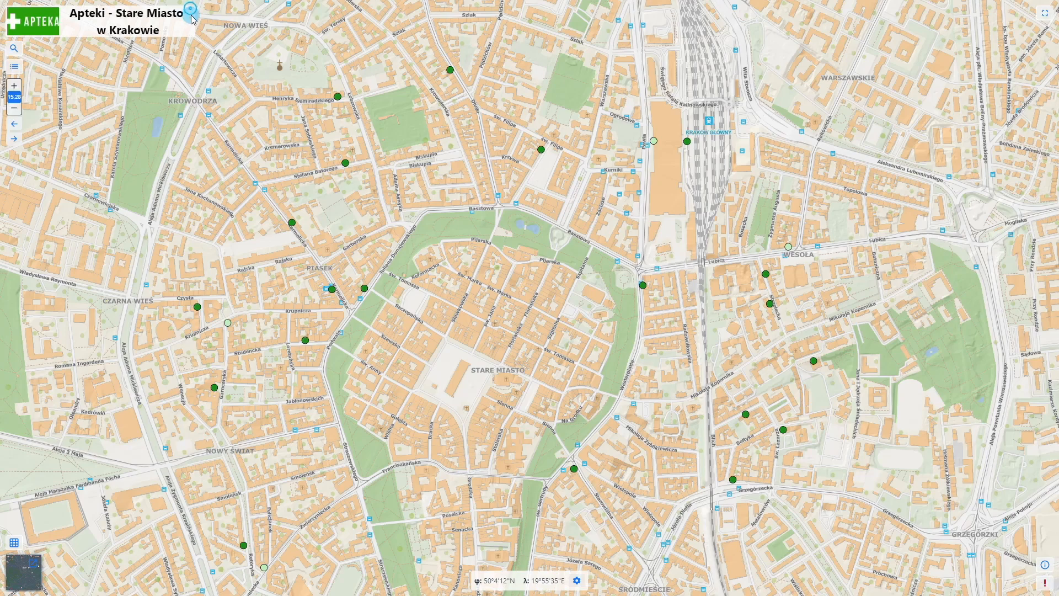
Read the application information and view the legend of the pharmacy layer, closing both when read.
{"action": "left_click", "coordinate": [1045, 562]}
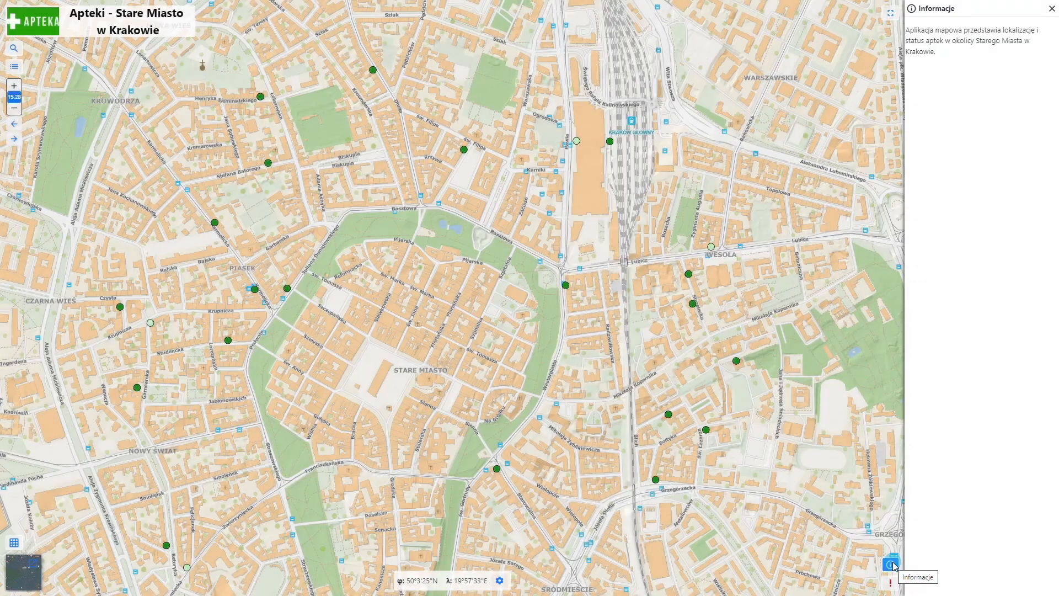
{"action": "left_click", "coordinate": [893, 566]}
{"action": "scroll", "coordinate": [443, 404], "scroll_direction": "down", "scroll_amount": 3}
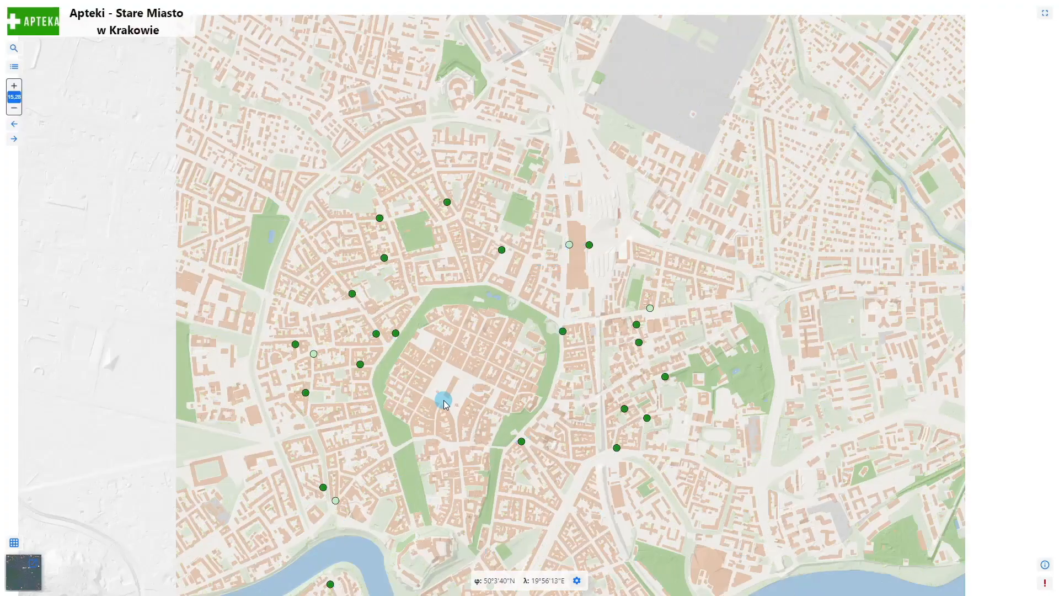
{"action": "left_click_drag", "start_coordinate": [458, 421], "coordinate": [491, 337]}
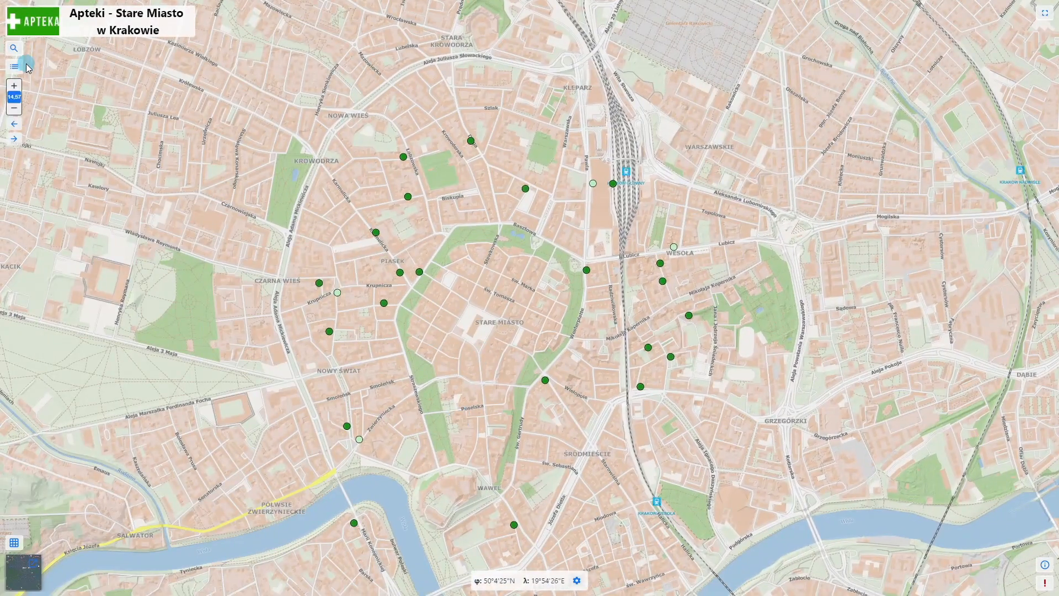
{"action": "left_click", "coordinate": [15, 67]}
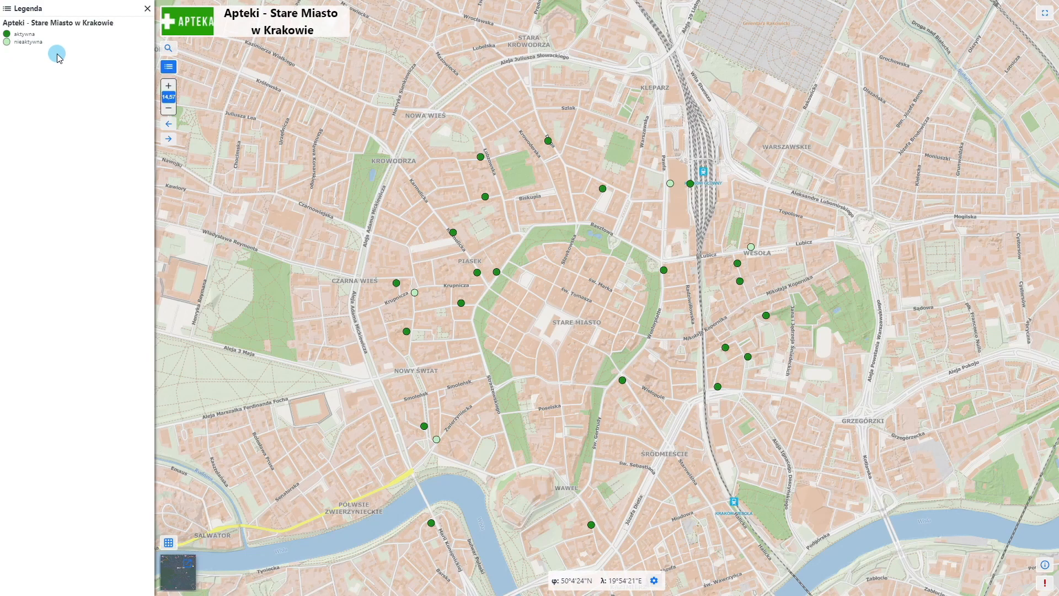
{"action": "left_click", "coordinate": [147, 10]}
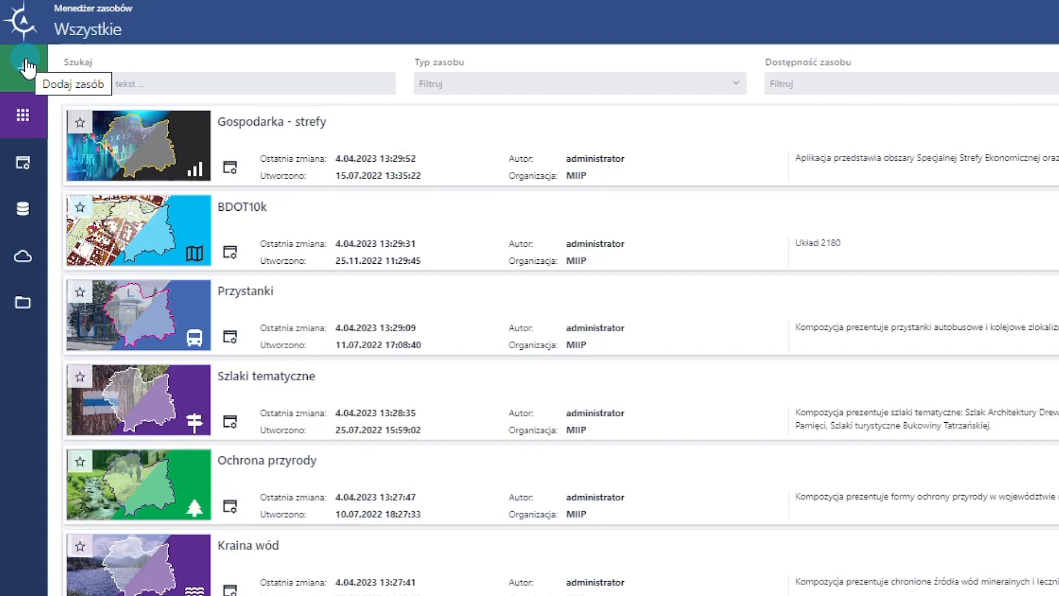
Create a new map (Nowa mapa) from the resource manager.
{"action": "left_click", "coordinate": [28, 69]}
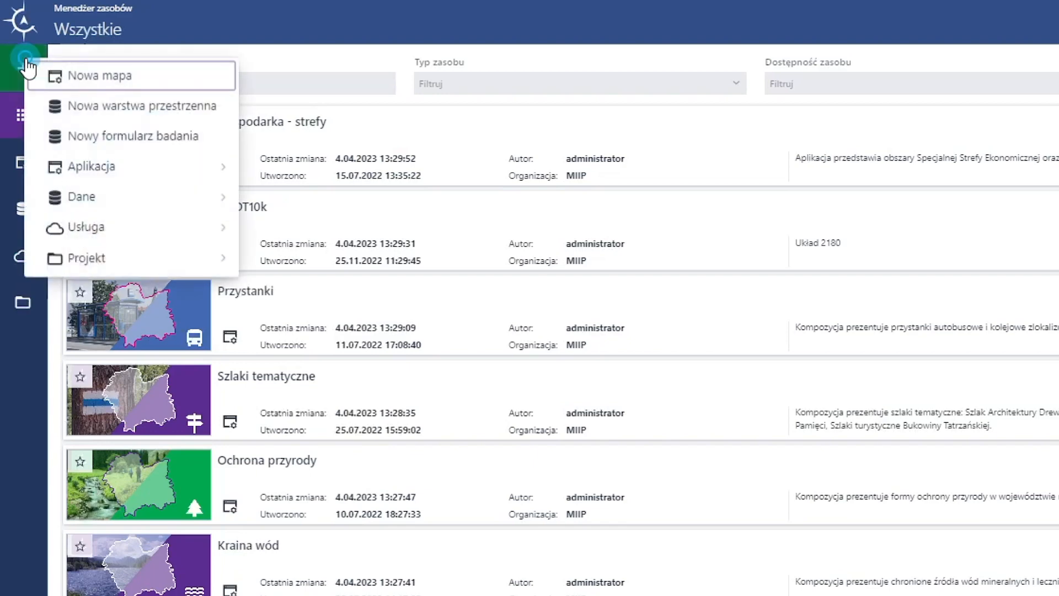
{"action": "left_click", "coordinate": [154, 80]}
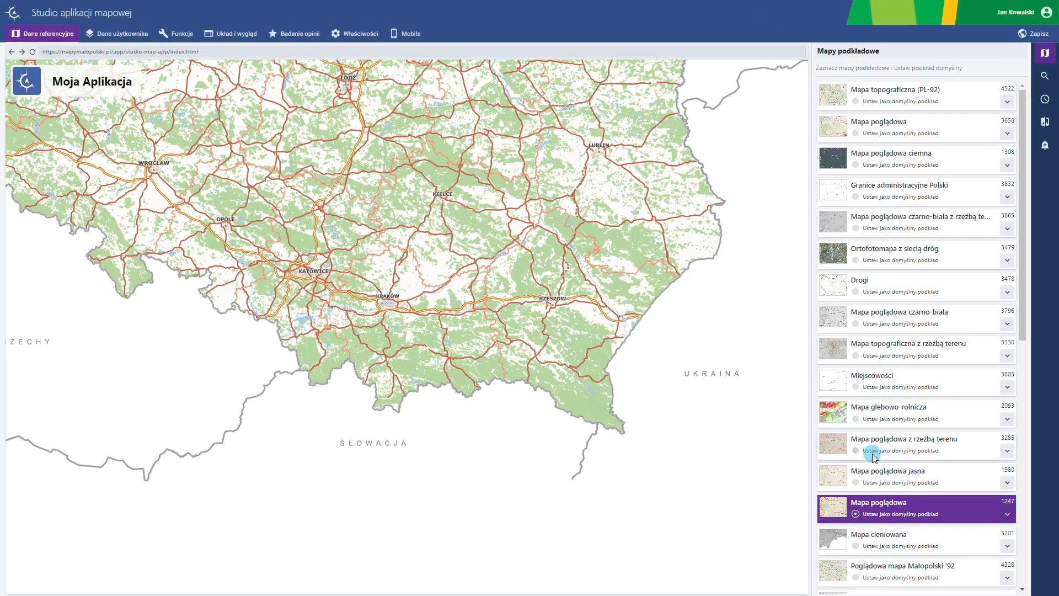
Set Mapa poglądowa z rzeźbą terenu as the default basemap, deselect Mapa poglądowa (1247) and include Mapa poglądowa ciemna.
{"action": "left_click", "coordinate": [855, 451]}
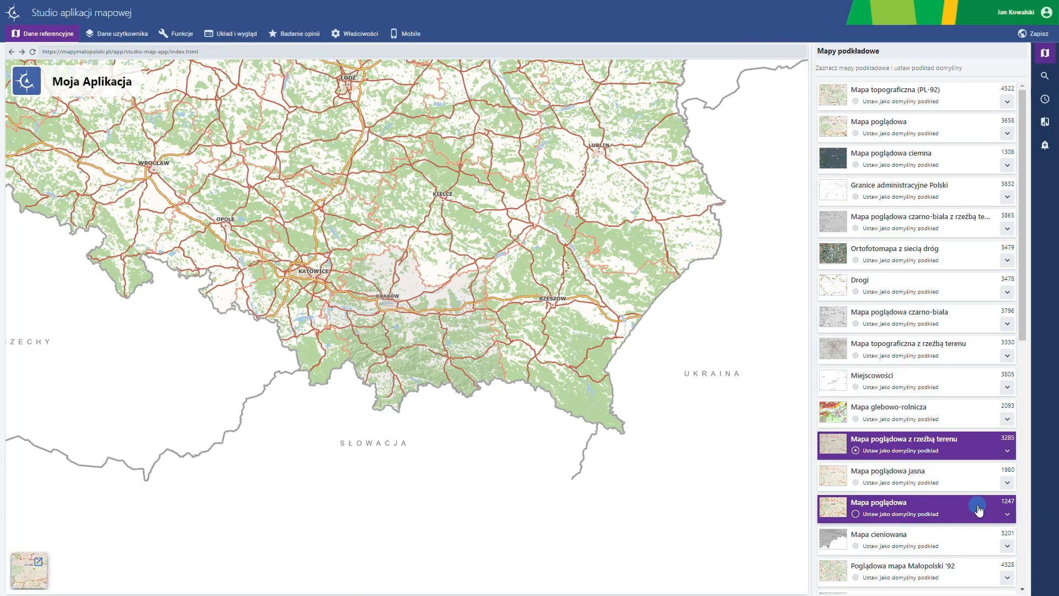
{"action": "left_click", "coordinate": [978, 506]}
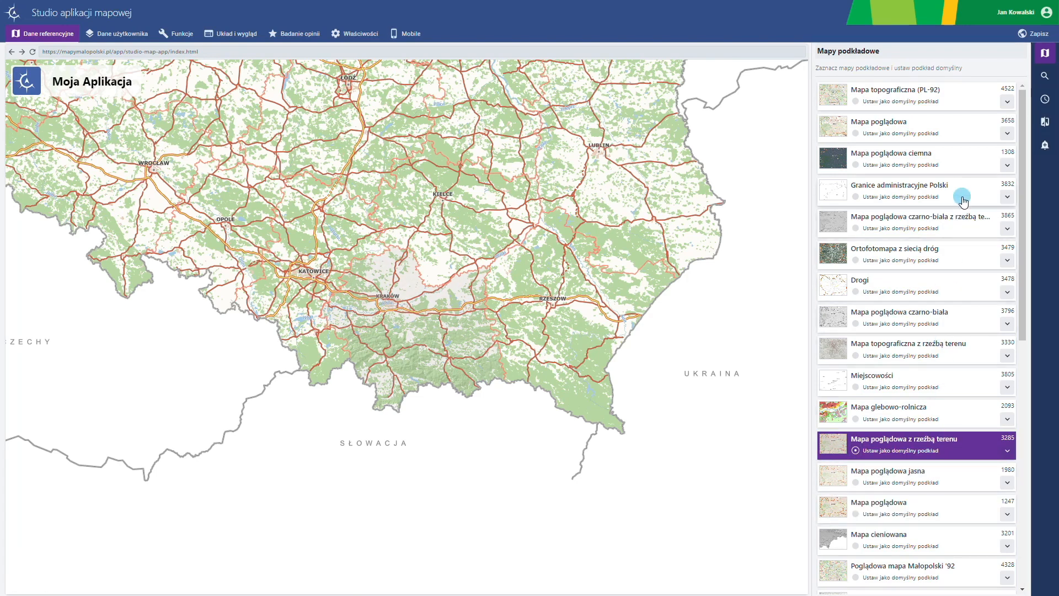
{"action": "left_click", "coordinate": [964, 166]}
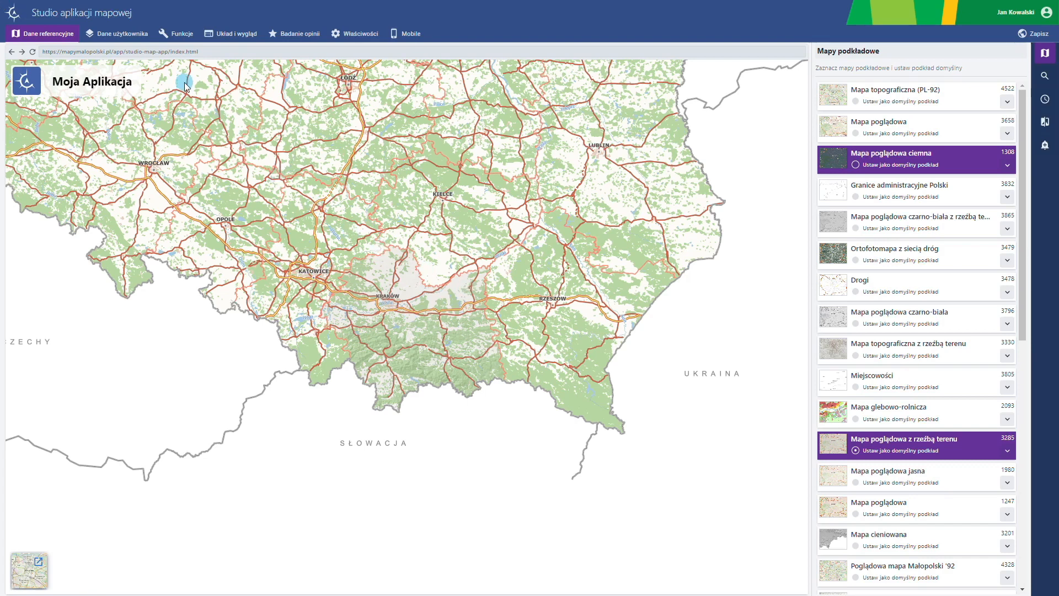
Find spatial layer 1649, Wybrane apteki Kraków, in the data resources and add it to the application's user data.
{"action": "left_click", "coordinate": [137, 42]}
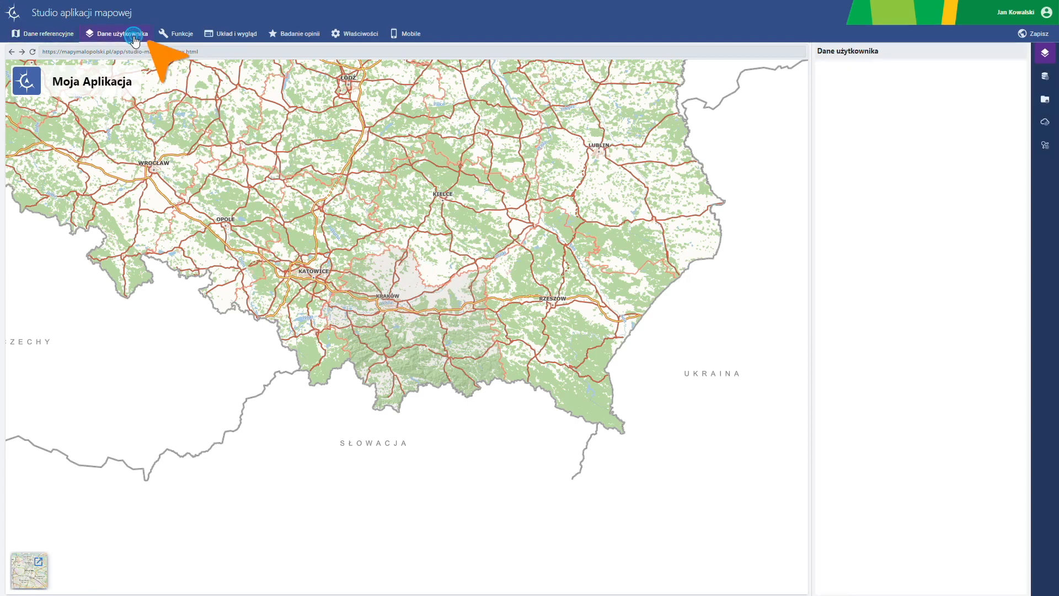
{"action": "left_click", "coordinate": [1046, 75]}
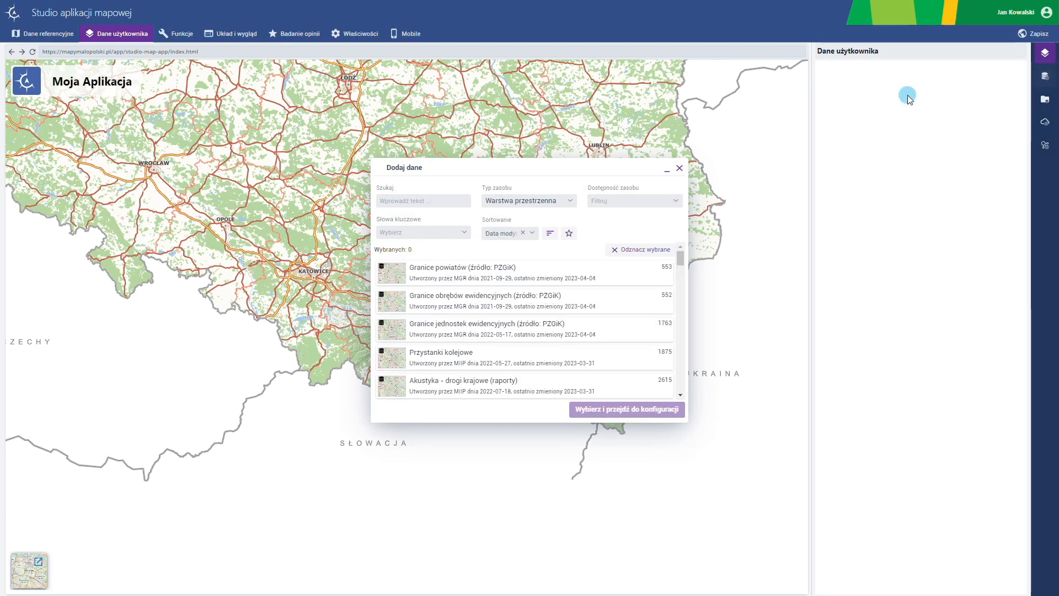
{"action": "left_click", "coordinate": [416, 197]}
{"action": "type", "text": "1"}
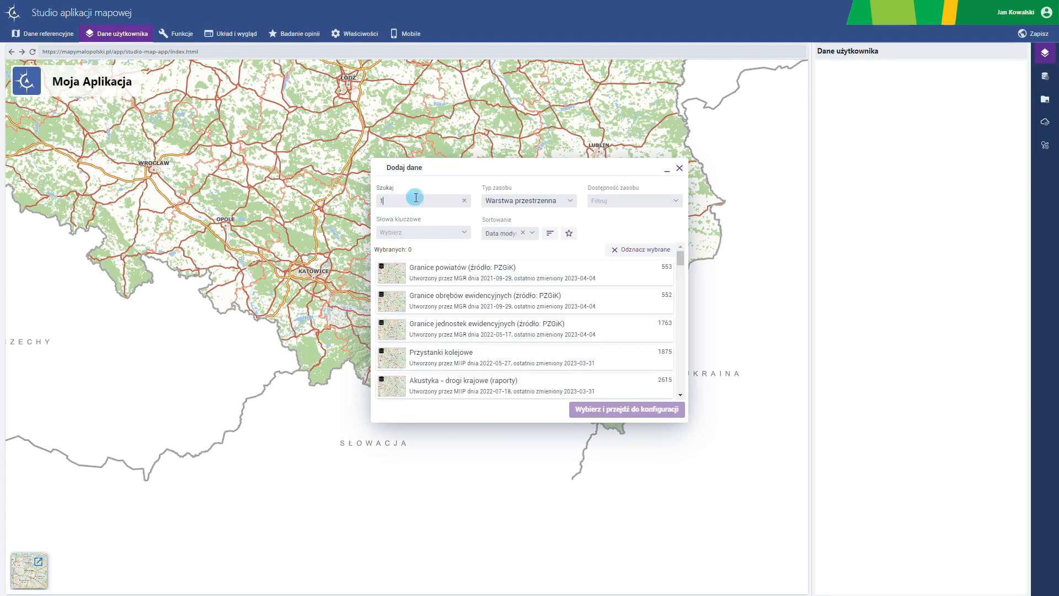
{"action": "type", "text": "649"}
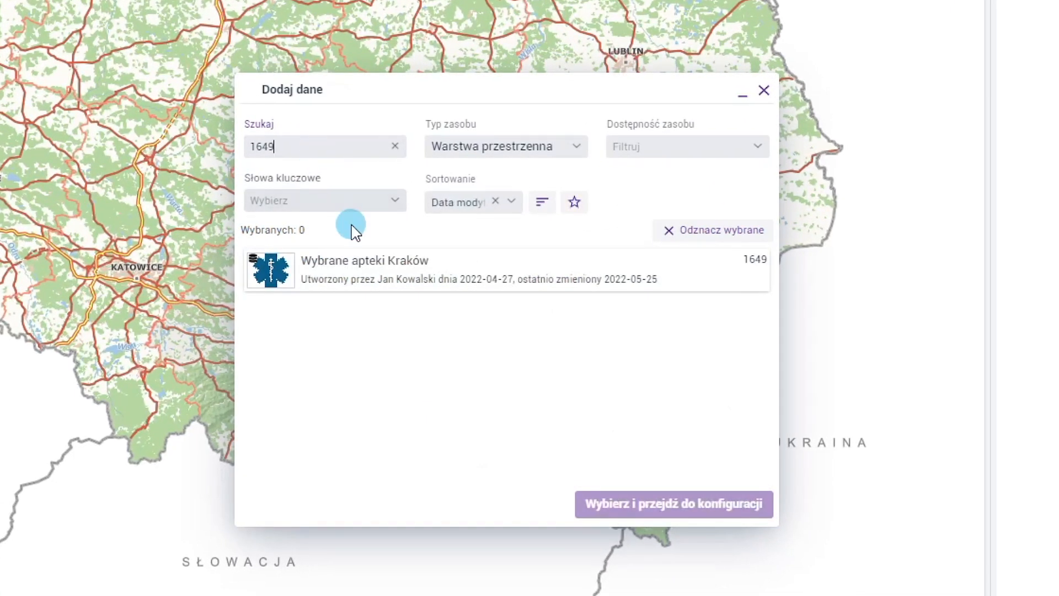
{"action": "left_click", "coordinate": [428, 277]}
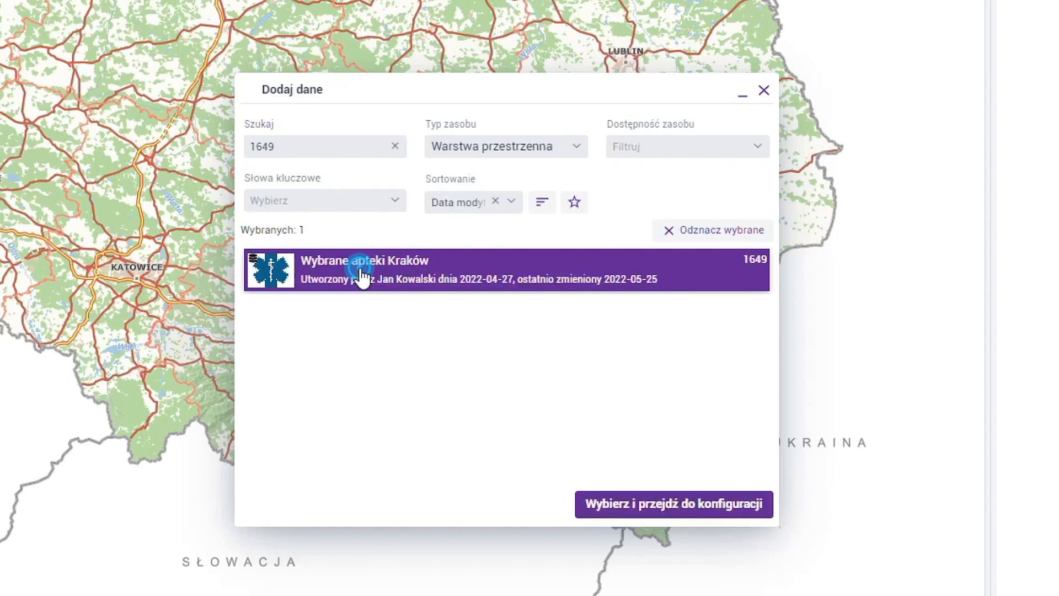
{"action": "left_click", "coordinate": [664, 500]}
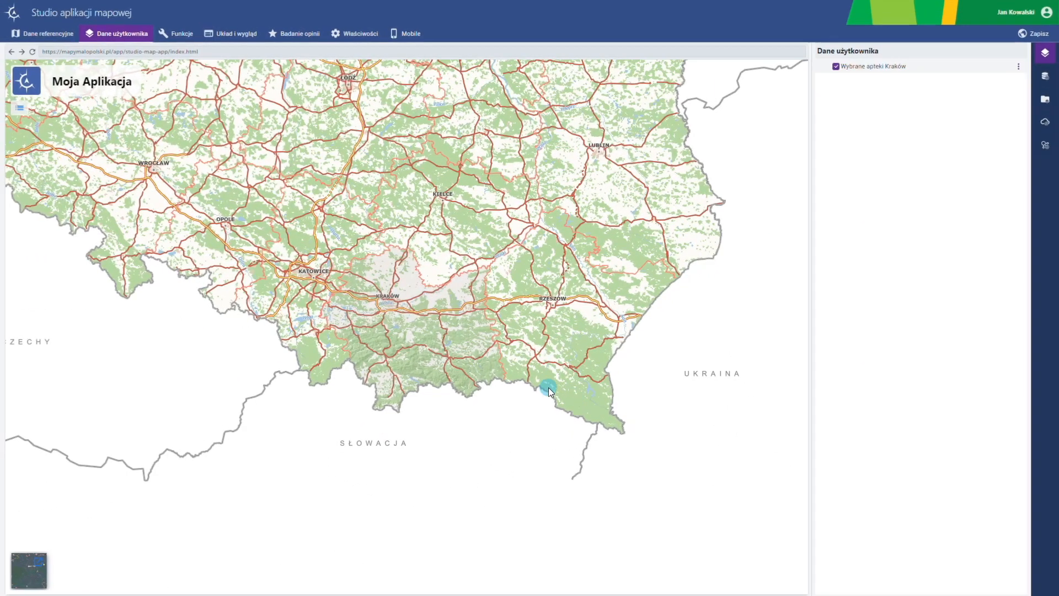
Select the Wybrane apteki Kraków layer and review its layer settings, including availability options and opacity.
{"action": "scroll", "coordinate": [388, 305], "scroll_direction": "up", "scroll_amount": 5}
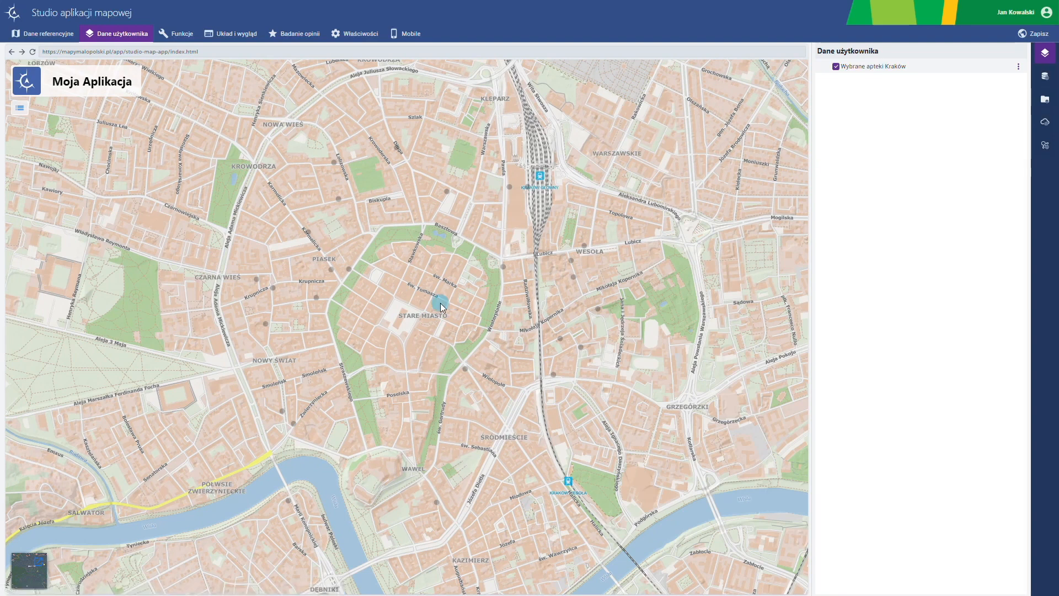
{"action": "left_click", "coordinate": [939, 66]}
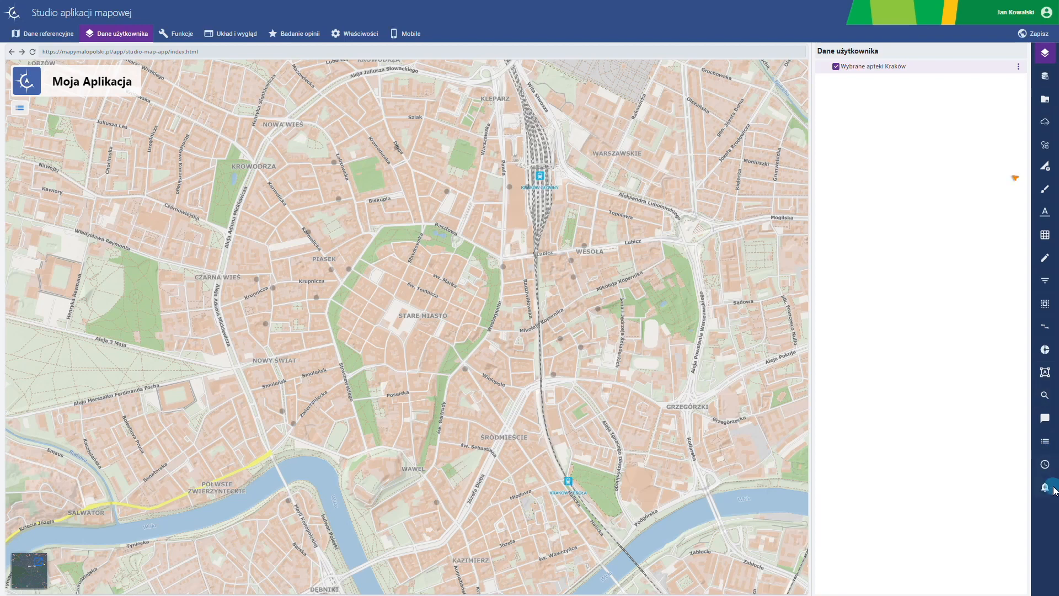
{"action": "left_click", "coordinate": [1047, 167]}
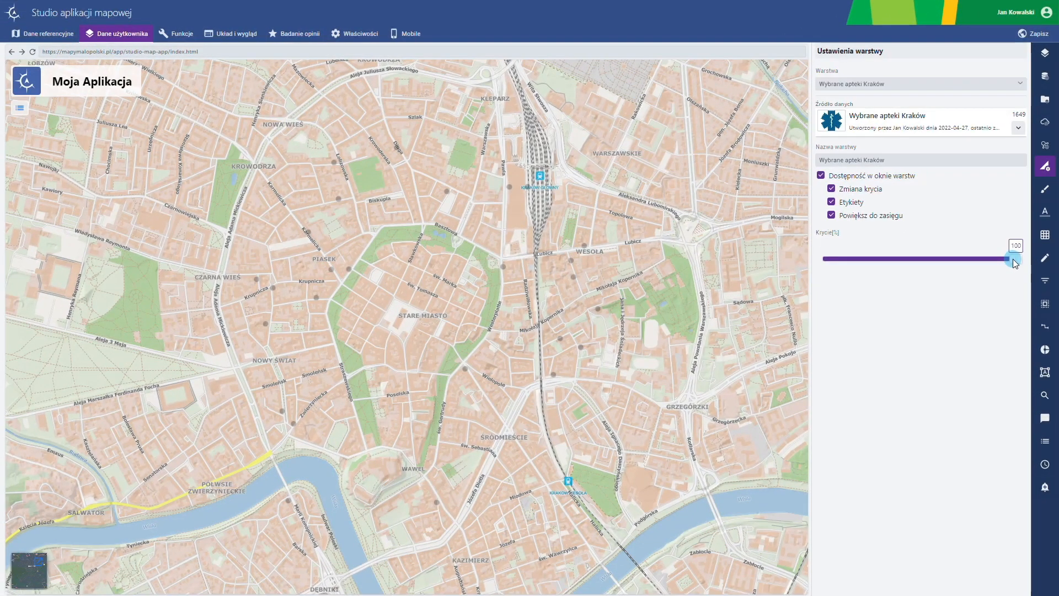
Review the symbology settings of the Wybrane apteki Kraków layer, including the available presentation types.
{"action": "left_click", "coordinate": [1045, 189]}
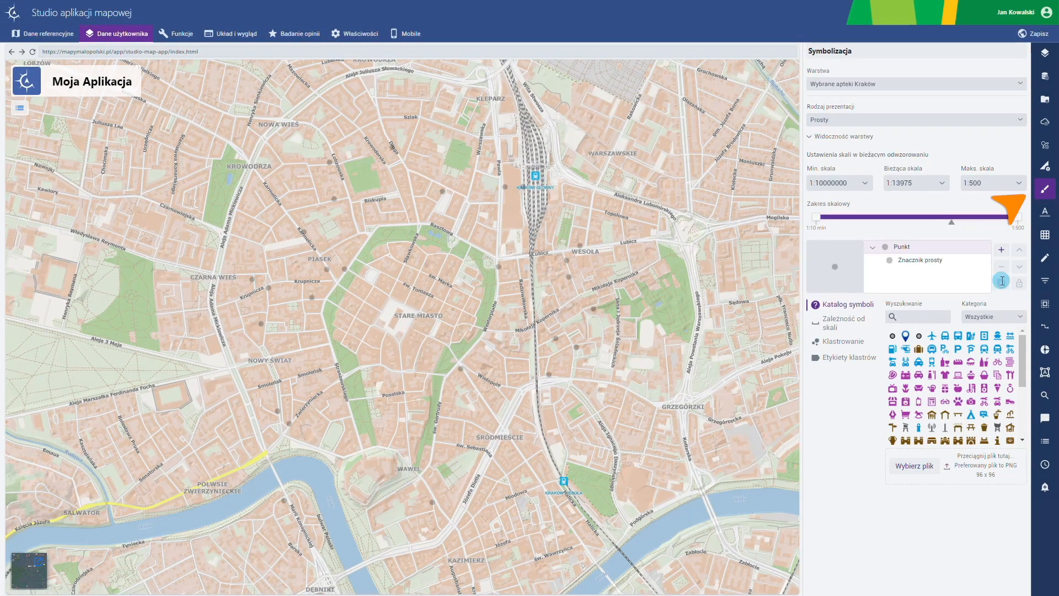
{"action": "left_click", "coordinate": [1020, 119]}
{"action": "left_click", "coordinate": [1020, 119]}
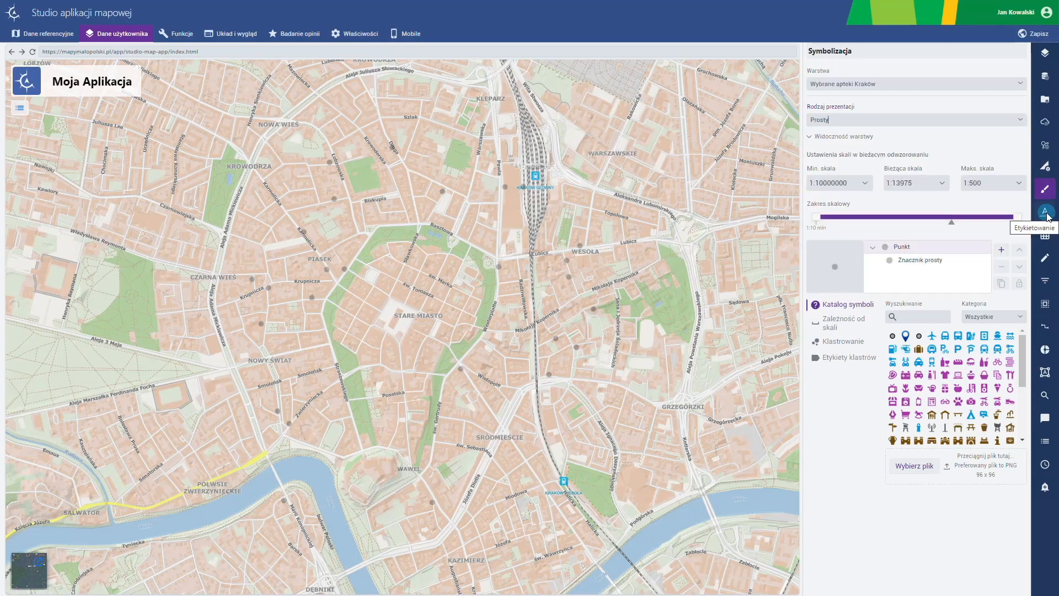
Review the layer's labelling options by switching labels on temporarily and off again.
{"action": "left_click", "coordinate": [1045, 213]}
{"action": "left_click", "coordinate": [825, 105]}
{"action": "left_click", "coordinate": [924, 154]}
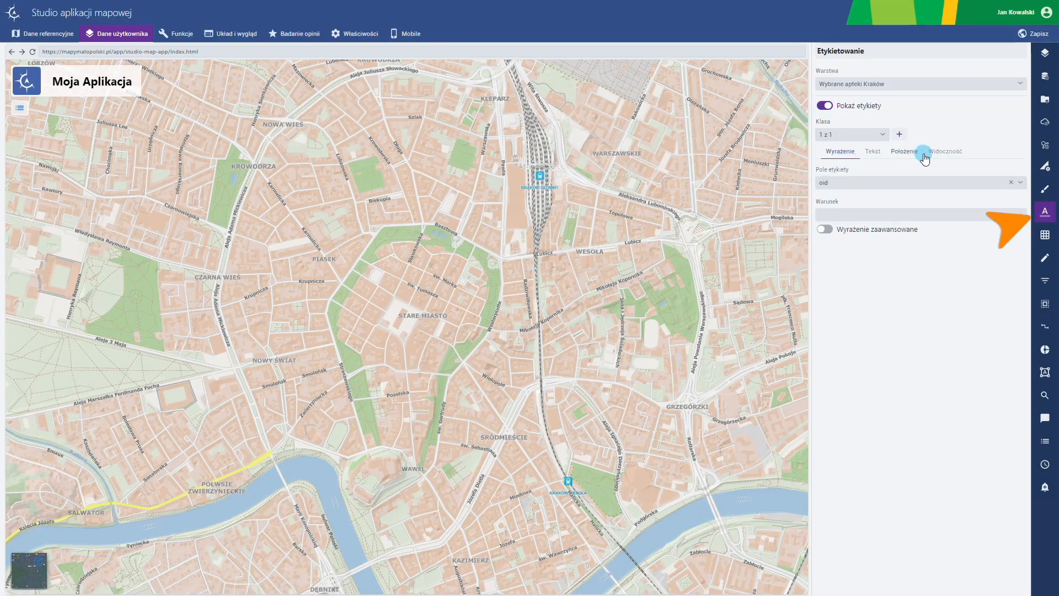
{"action": "left_click", "coordinate": [827, 108]}
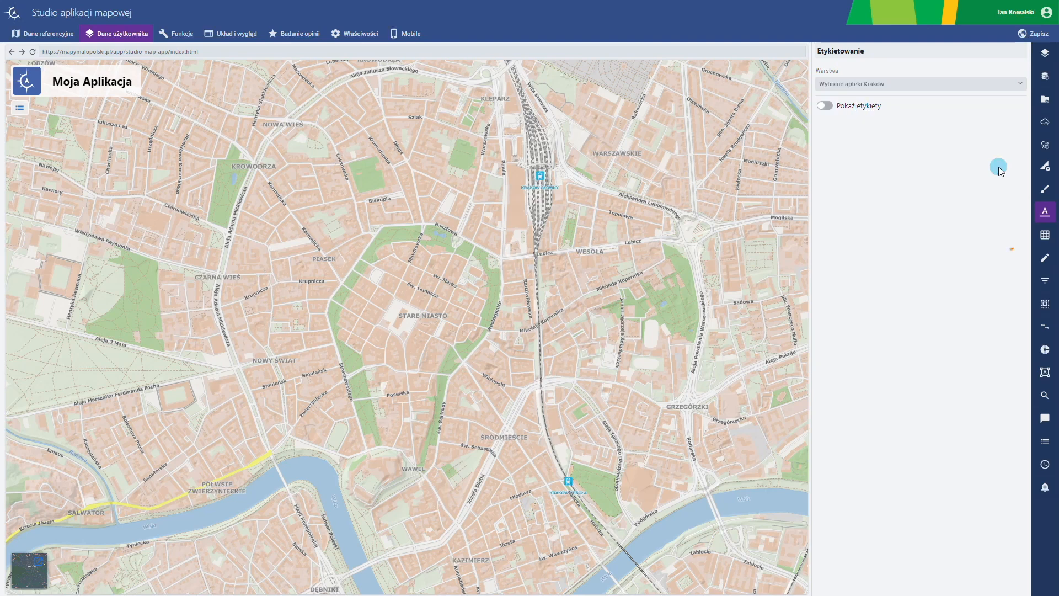
Examine the layer's table columns and actions, editing permissions, simplified and attribute filters, object selection and relations.
{"action": "left_click", "coordinate": [1046, 237]}
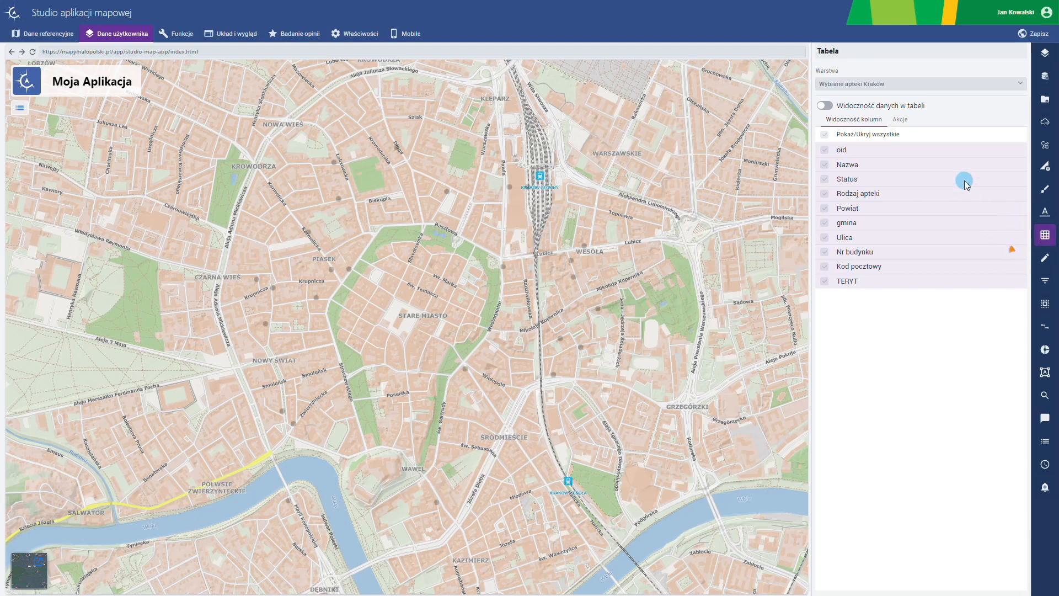
{"action": "left_click", "coordinate": [900, 120]}
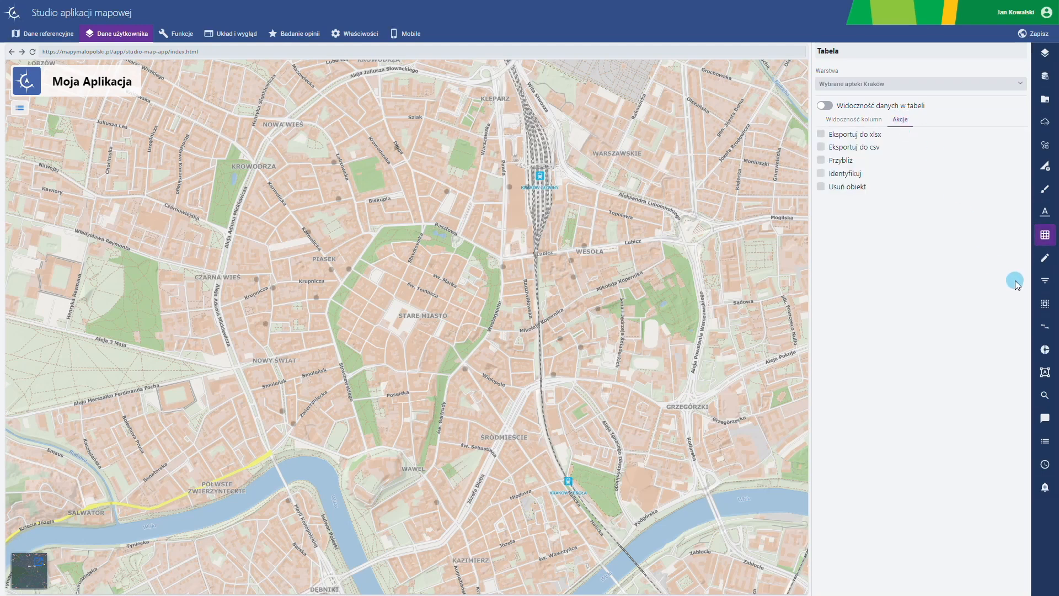
{"action": "left_click", "coordinate": [1044, 263]}
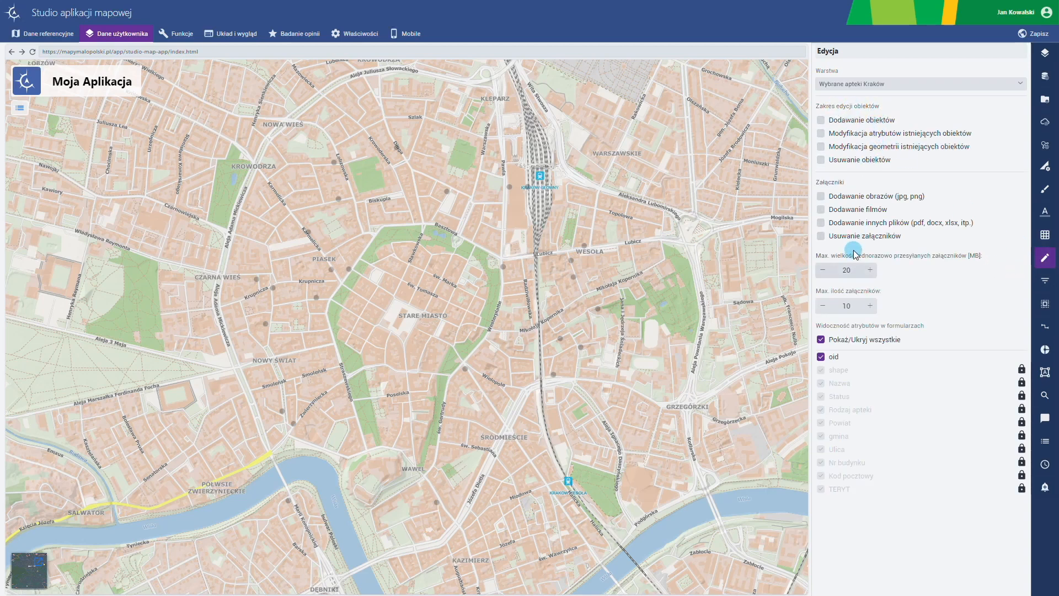
{"action": "left_click", "coordinate": [1045, 281]}
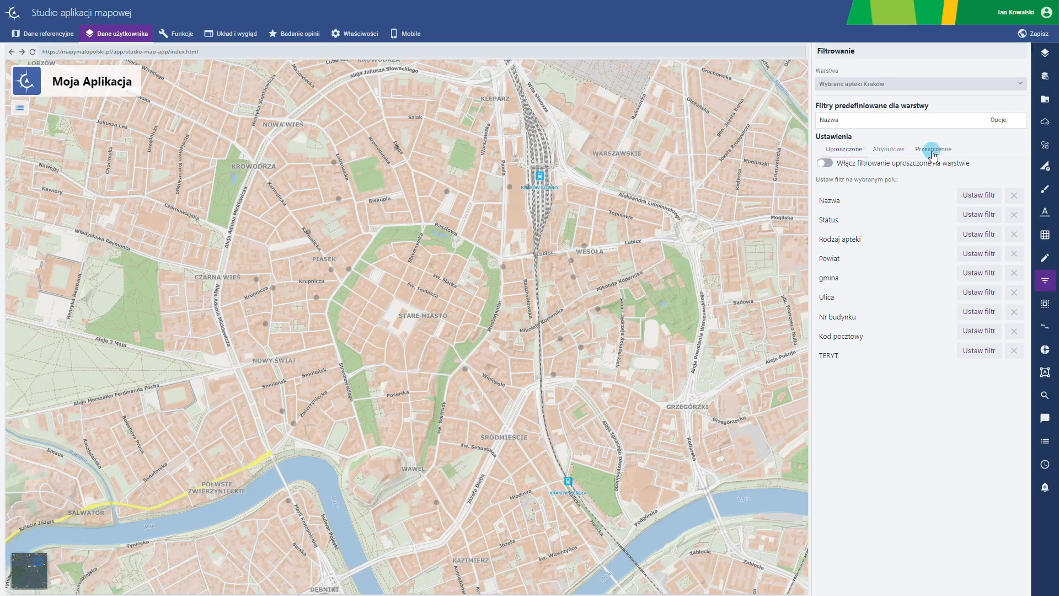
{"action": "left_click", "coordinate": [878, 157]}
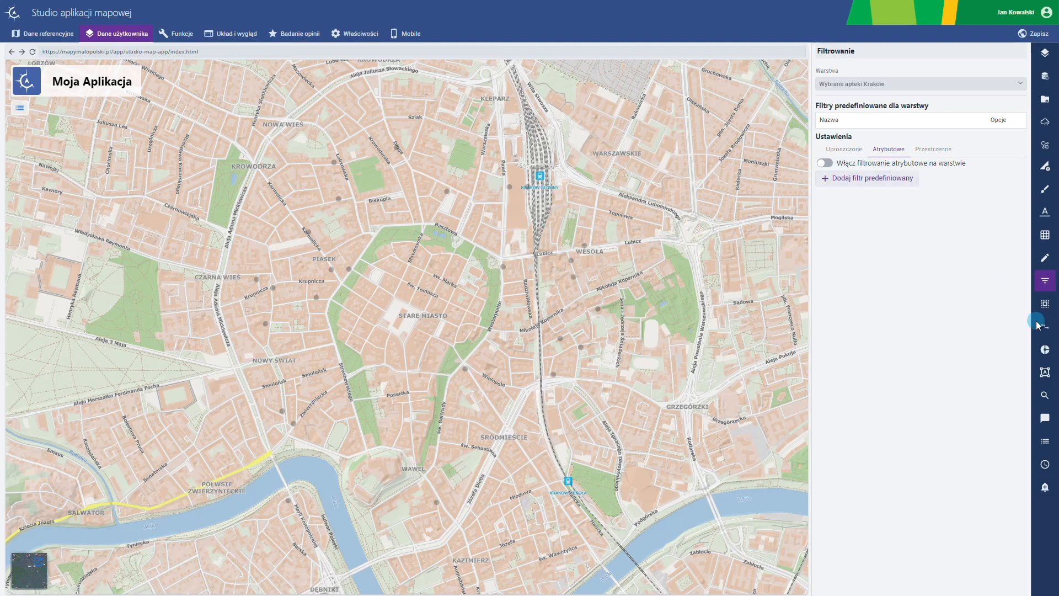
{"action": "left_click", "coordinate": [1048, 307]}
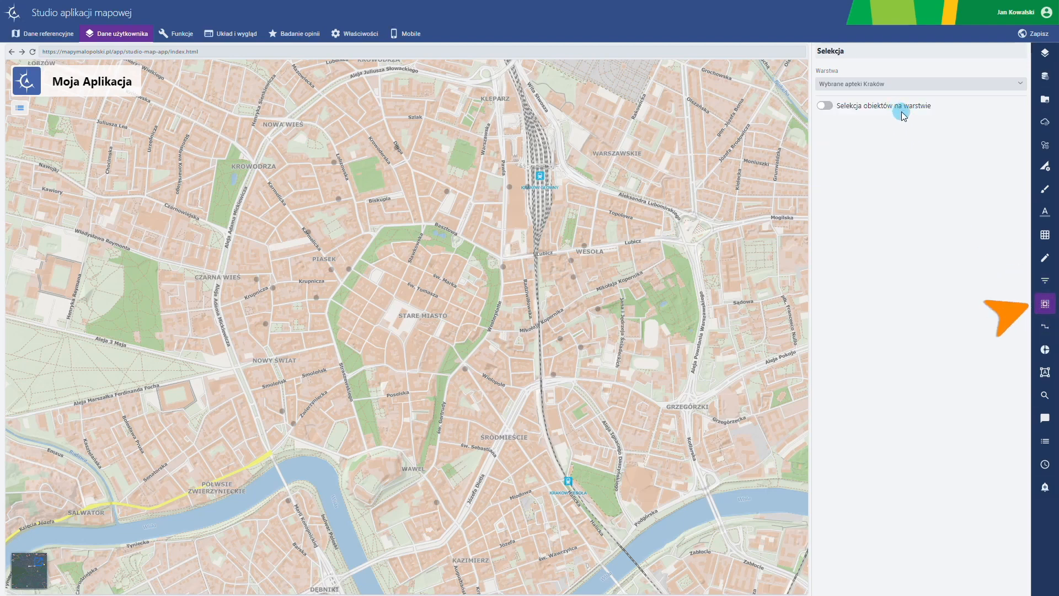
{"action": "left_click", "coordinate": [1044, 326]}
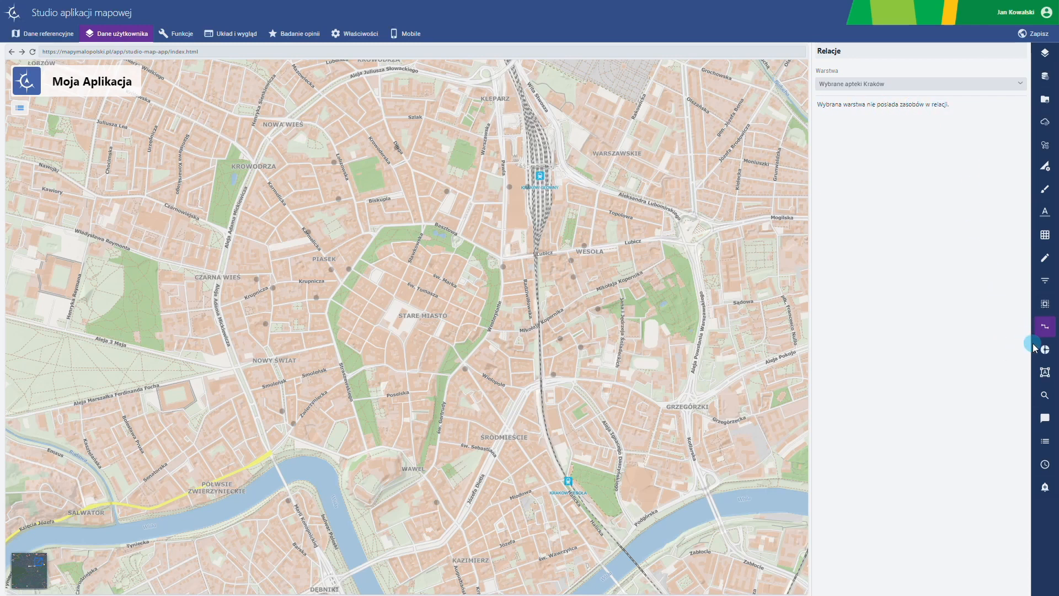
Review the layer's statistics options by enabling statistics temporarily and disabling them again.
{"action": "left_click", "coordinate": [1044, 350]}
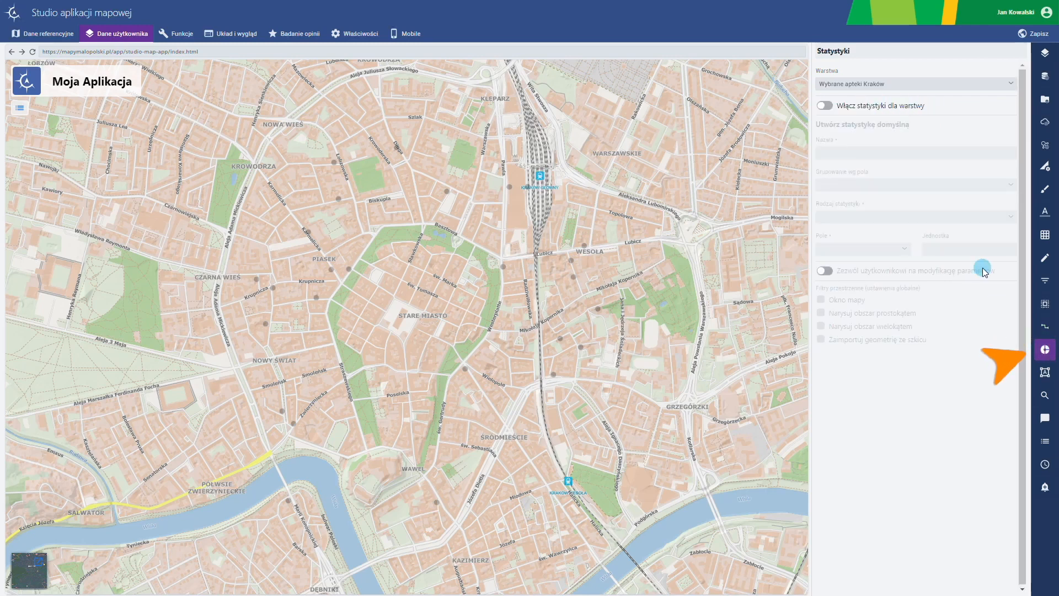
{"action": "left_click", "coordinate": [828, 105]}
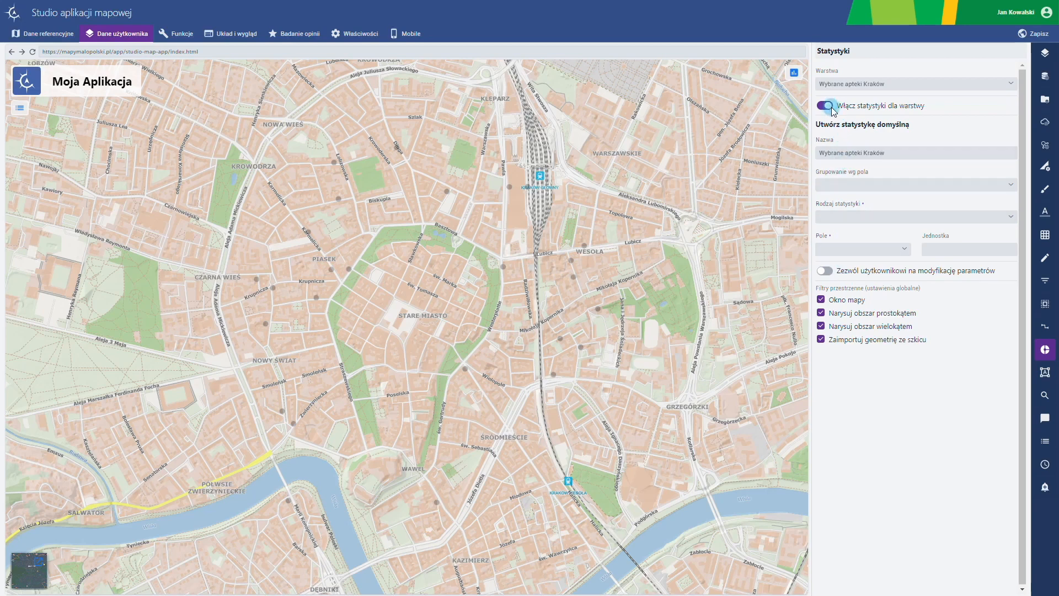
{"action": "left_click", "coordinate": [828, 106]}
Examine the display modes available for formatting the Nazwa field, keeping tekst.
{"action": "left_click", "coordinate": [1046, 372]}
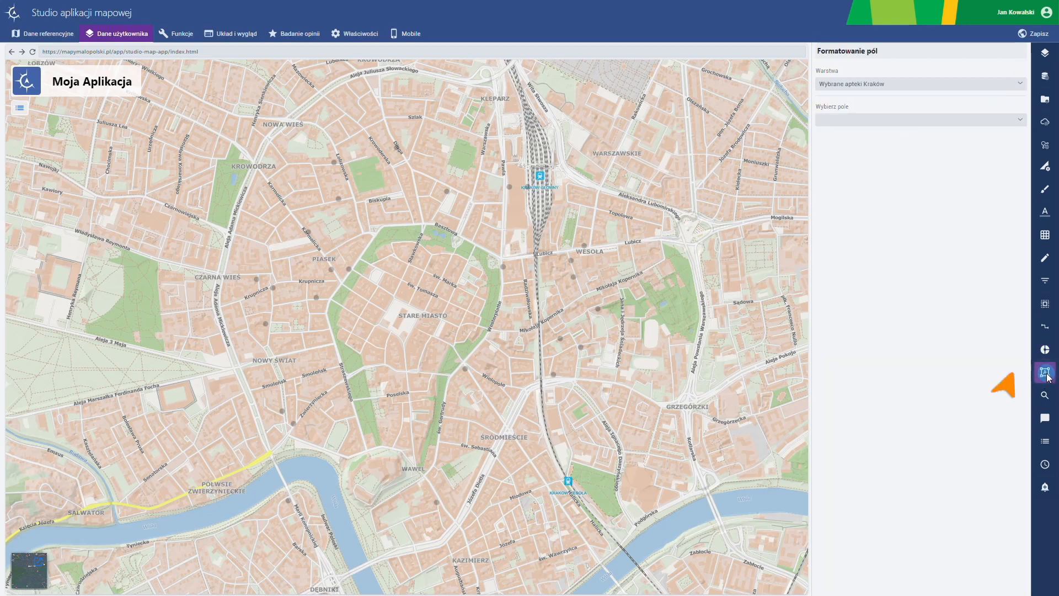
{"action": "left_click", "coordinate": [925, 121]}
{"action": "left_click", "coordinate": [906, 167]}
{"action": "left_click", "coordinate": [1020, 152]}
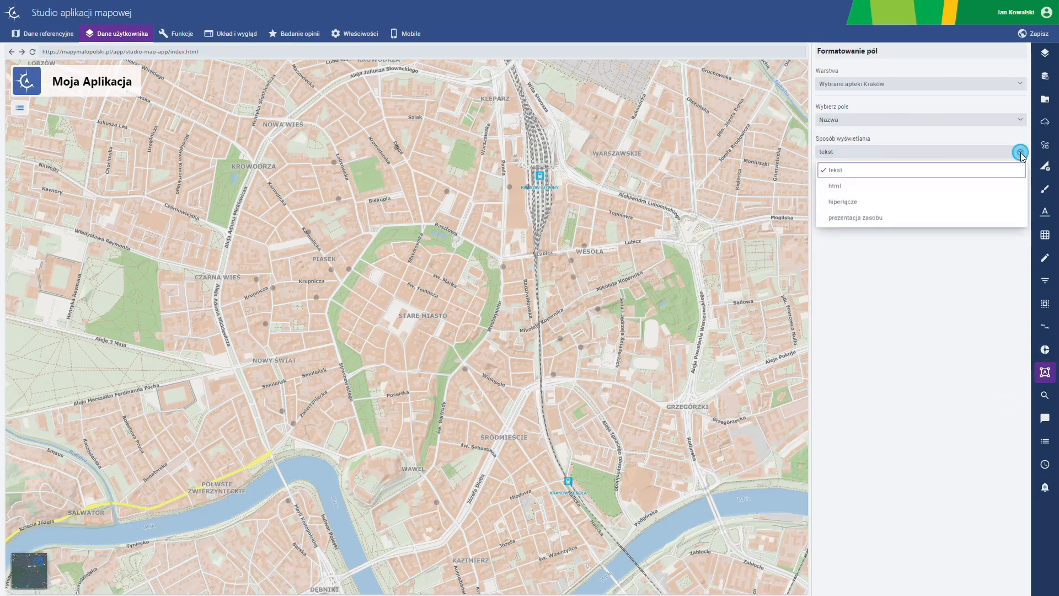
{"action": "left_click", "coordinate": [1021, 154]}
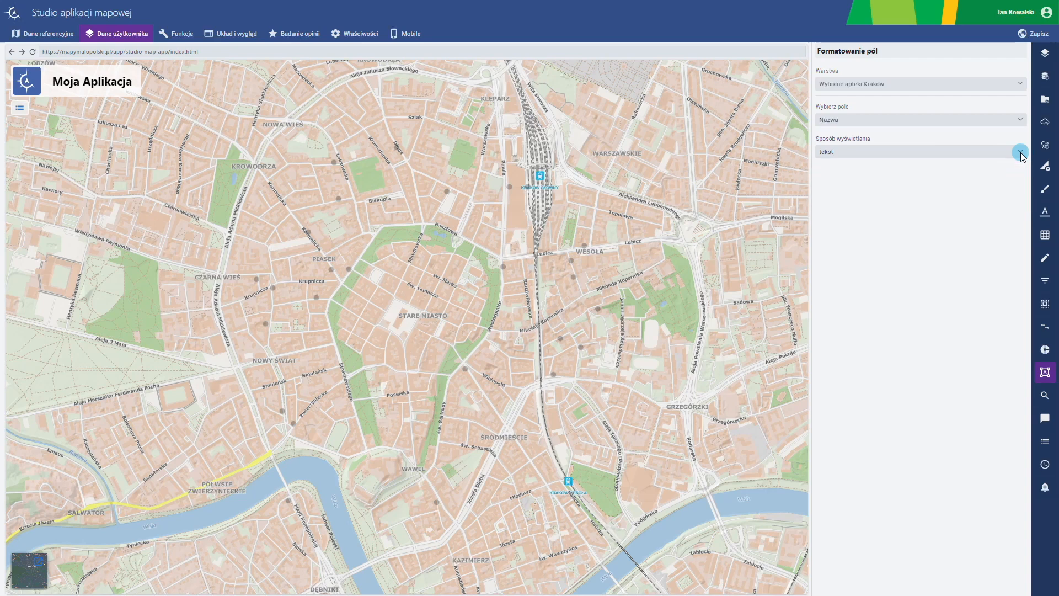
Review the layer's search and identification options by enabling them temporarily and disabling them again.
{"action": "left_click", "coordinate": [1045, 395]}
{"action": "left_click", "coordinate": [825, 105]}
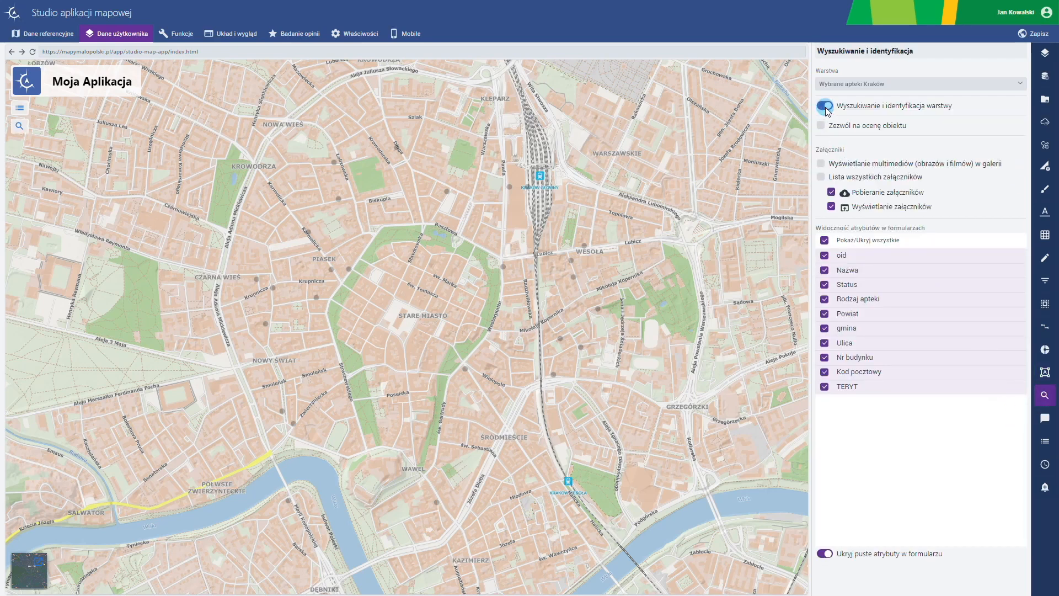
{"action": "left_click", "coordinate": [826, 105]}
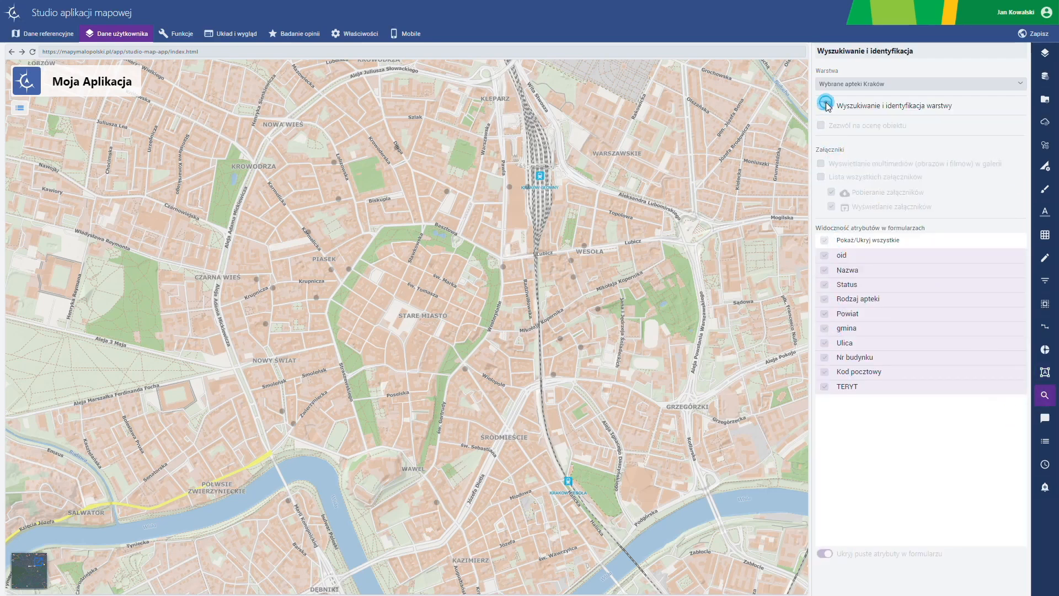
Examine the layer's tooltip, time bar and issue reporting settings, switching the time-dependent objects option on temporarily.
{"action": "left_click", "coordinate": [1047, 423]}
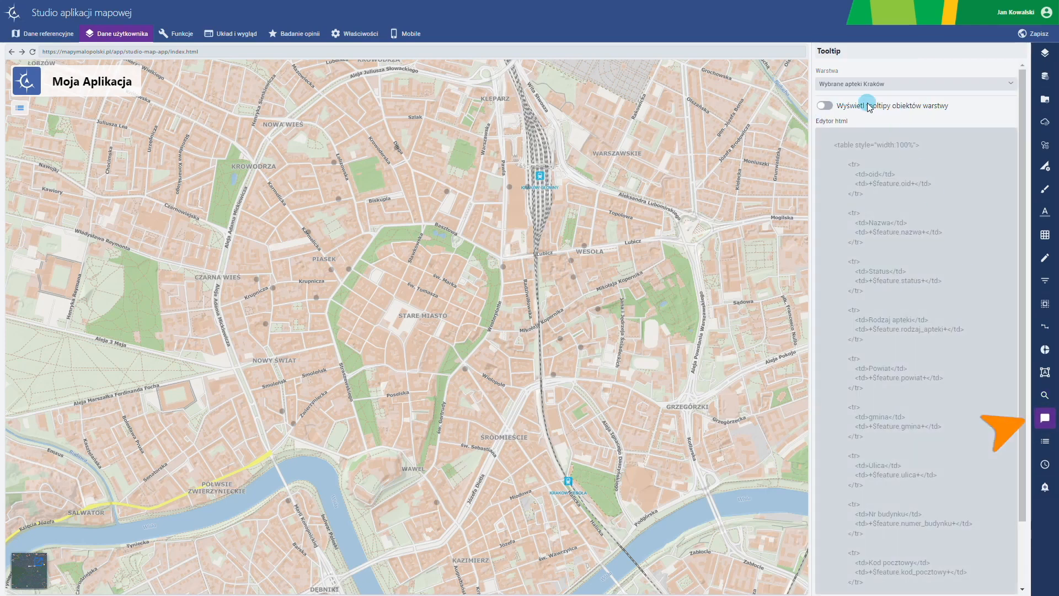
{"action": "left_click", "coordinate": [1047, 441]}
{"action": "left_click", "coordinate": [1045, 465]}
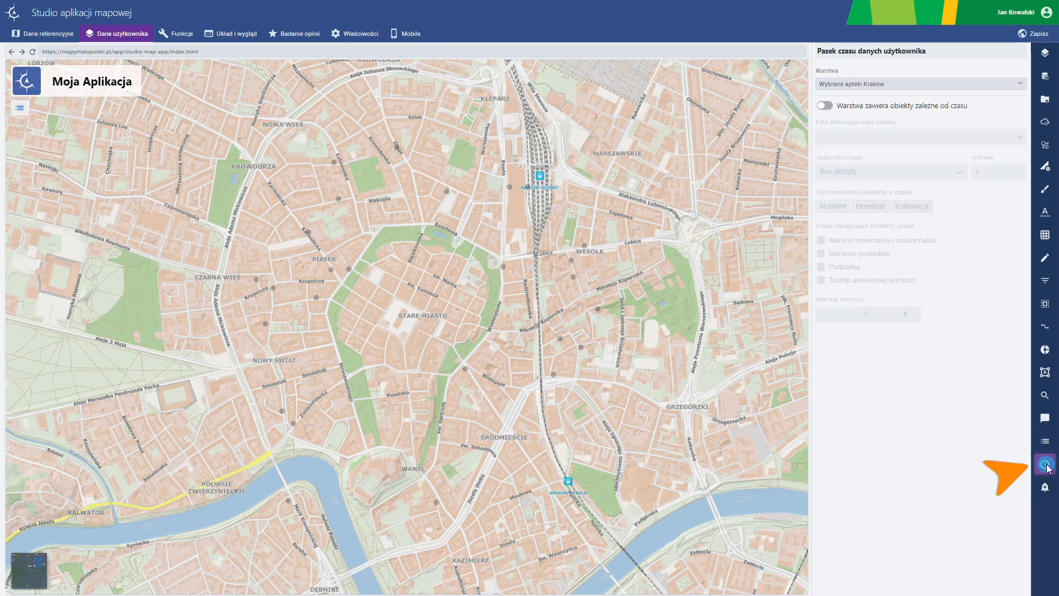
{"action": "left_click", "coordinate": [831, 106]}
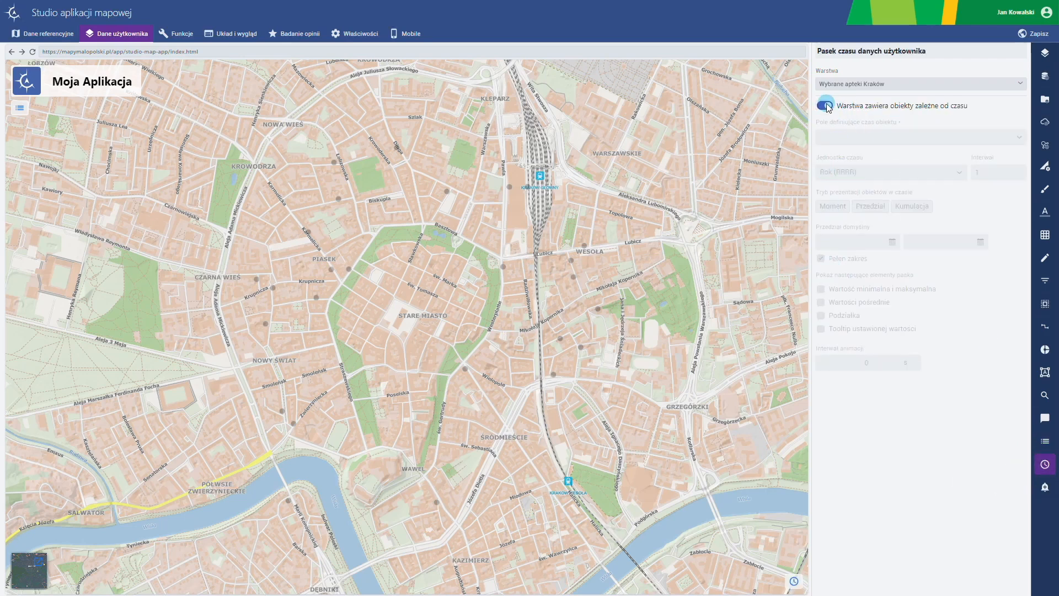
{"action": "left_click", "coordinate": [1038, 493]}
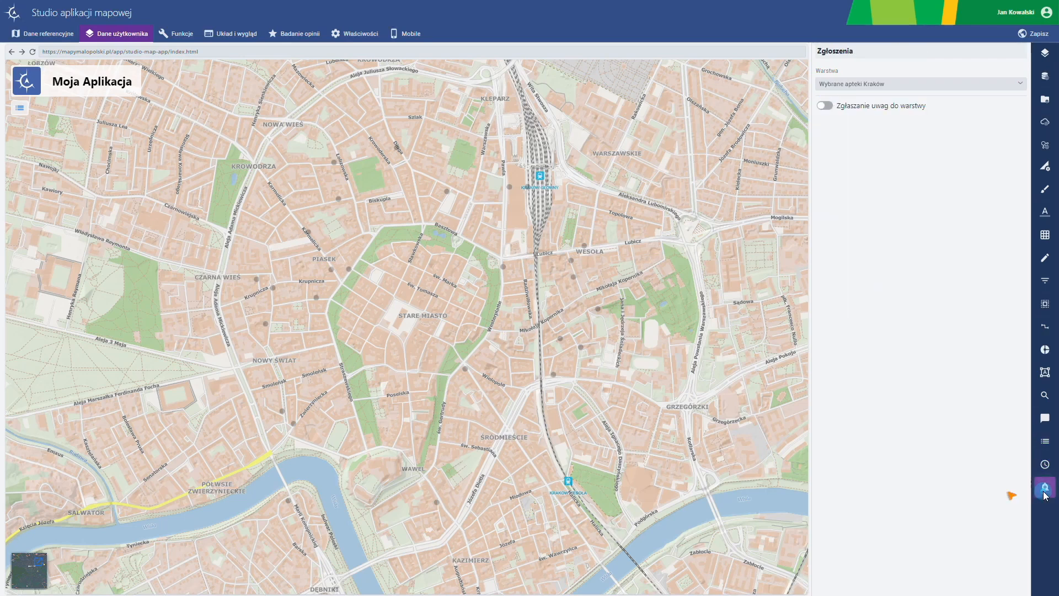
Return to the layer's symbology and examine the fill, outline and size settings of its simple marker.
{"action": "left_click", "coordinate": [1045, 190]}
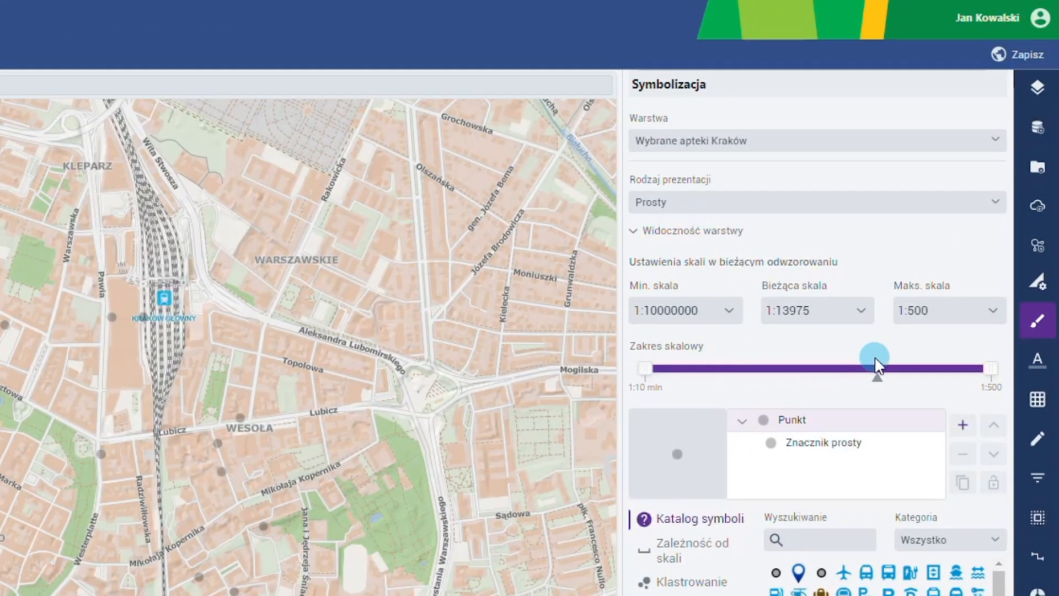
{"action": "left_click", "coordinate": [798, 440]}
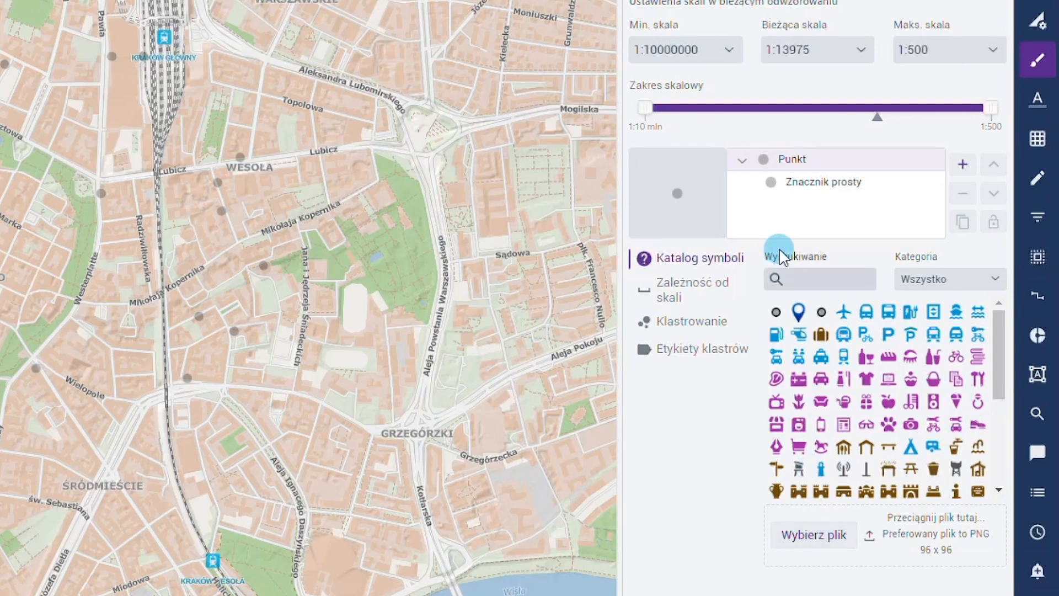
{"action": "left_click", "coordinate": [798, 186]}
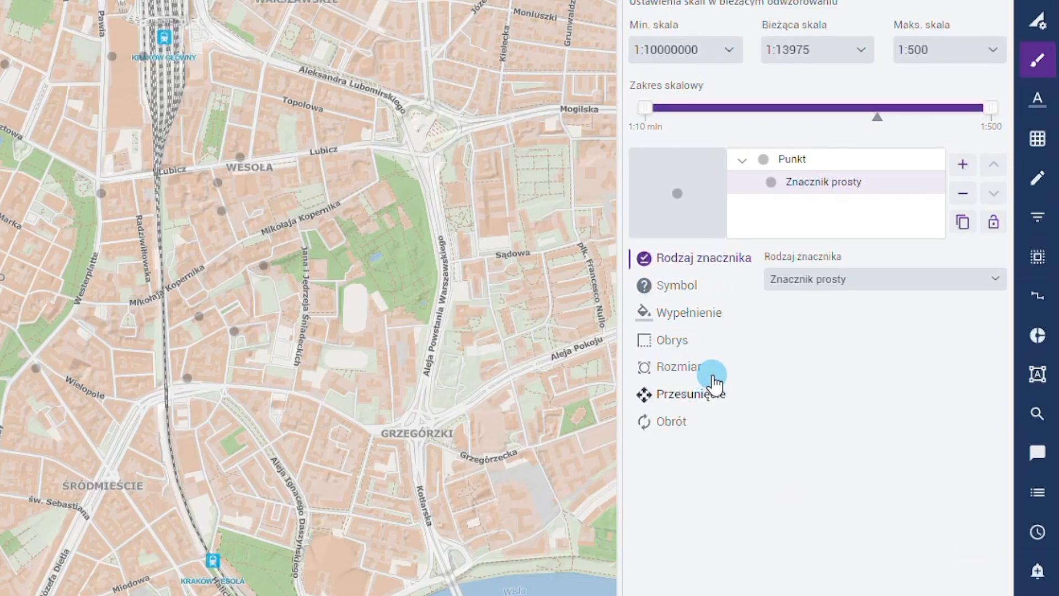
{"action": "left_click", "coordinate": [698, 313]}
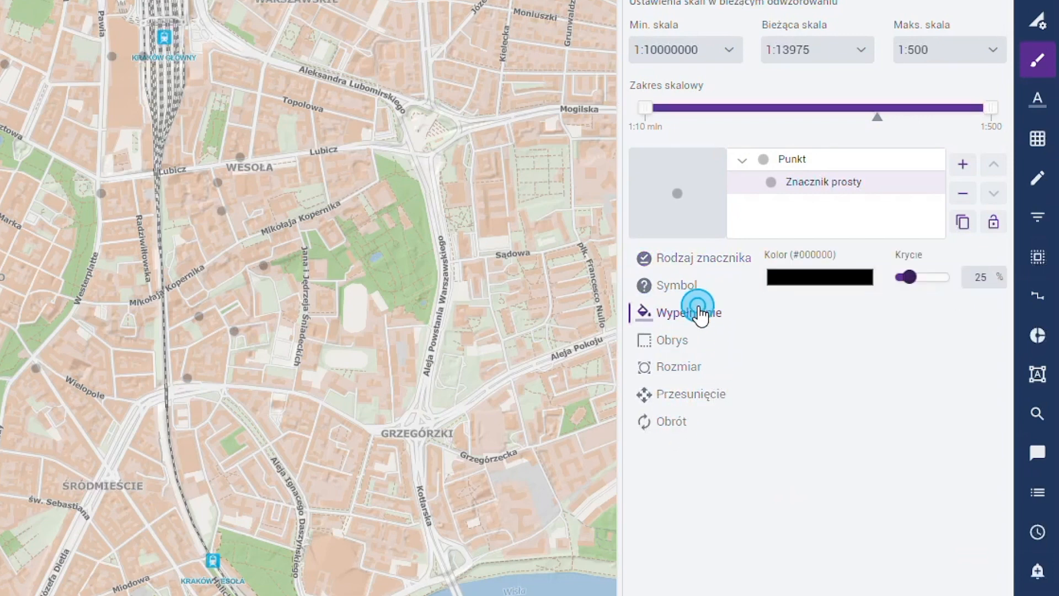
{"action": "left_click", "coordinate": [678, 337]}
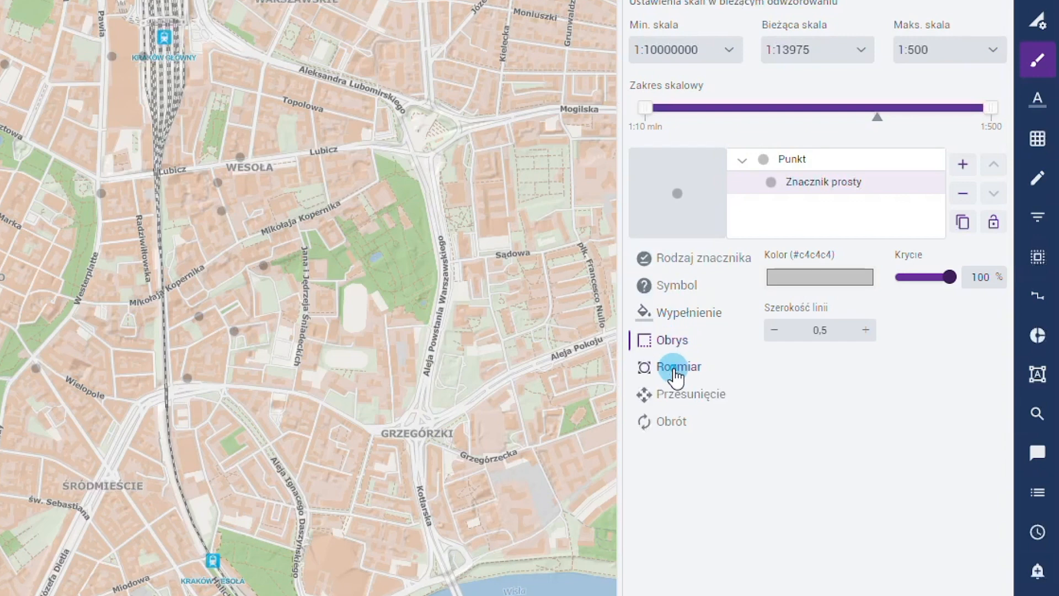
{"action": "left_click", "coordinate": [674, 369]}
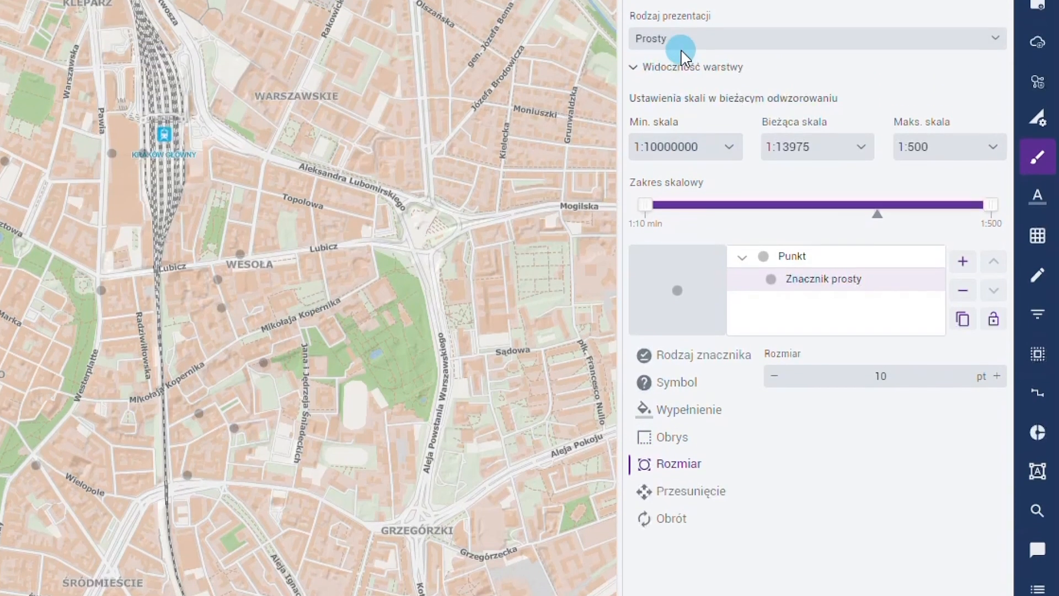
Change the layer's presentation type to Unikalne wartości and classify the pharmacies by the Status field.
{"action": "left_click", "coordinate": [679, 42]}
{"action": "left_click", "coordinate": [688, 102]}
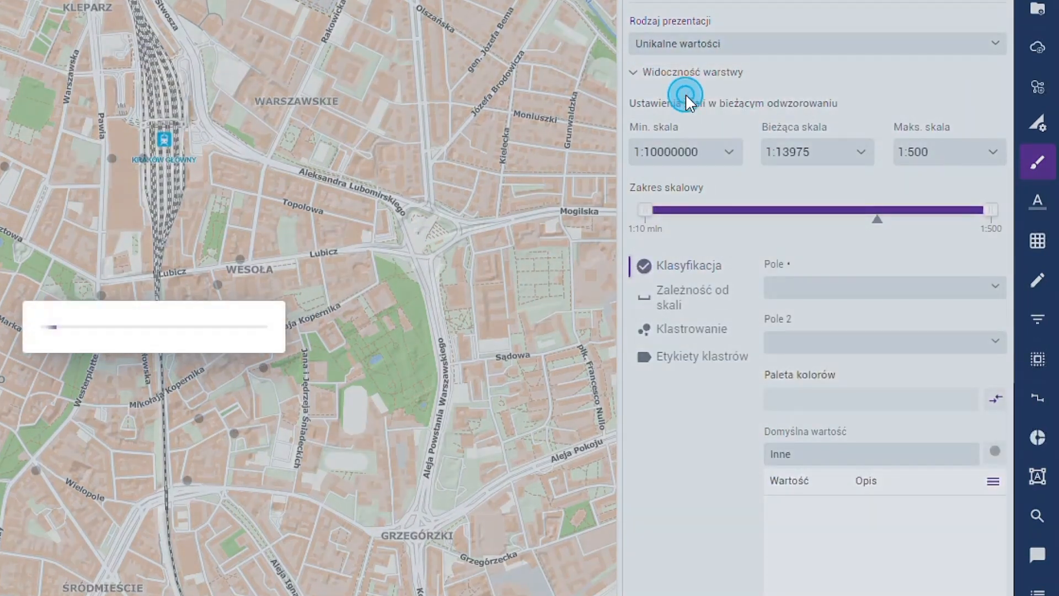
{"action": "left_click", "coordinate": [784, 279]}
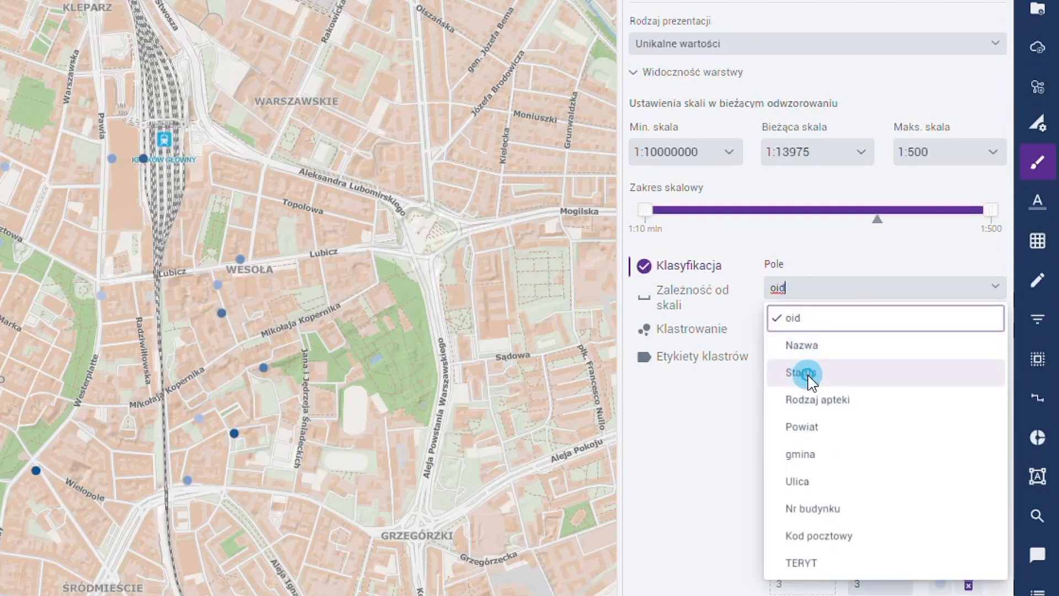
{"action": "left_click", "coordinate": [801, 373]}
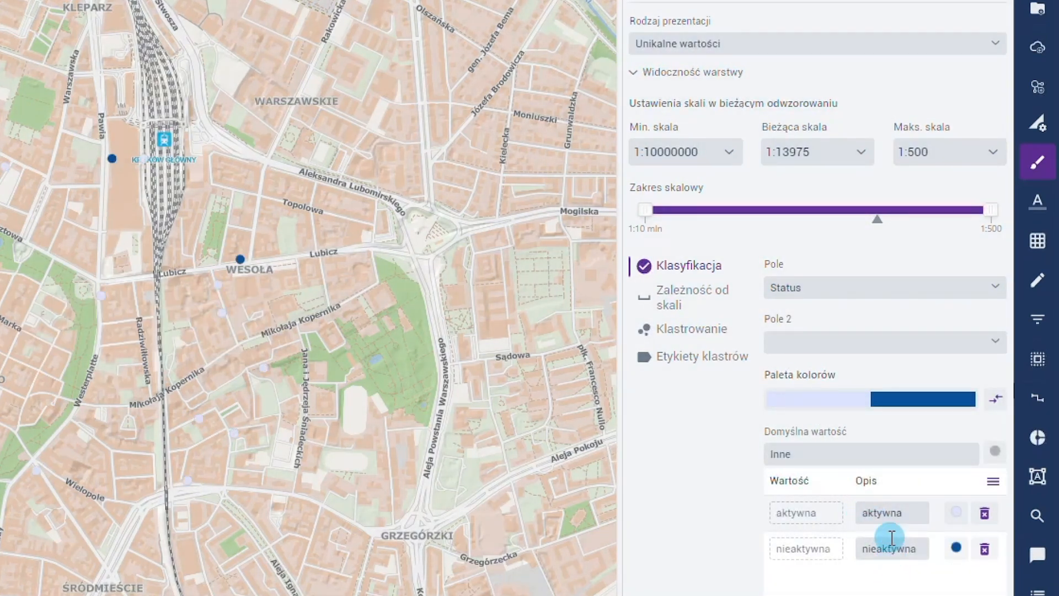
Apply a green colour palette to the Status classes, with dark green for aktywna and light green for nieaktywna.
{"action": "left_click", "coordinate": [870, 399]}
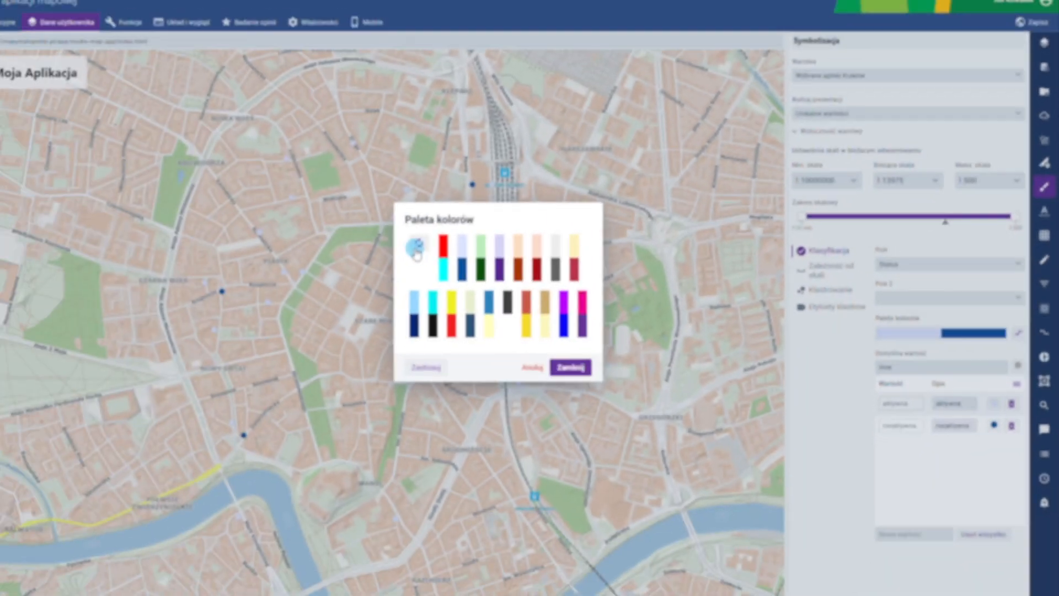
{"action": "left_click", "coordinate": [99, 253]}
{"action": "left_click", "coordinate": [194, 270]}
{"action": "left_click", "coordinate": [120, 432]}
{"action": "left_click", "coordinate": [594, 360]}
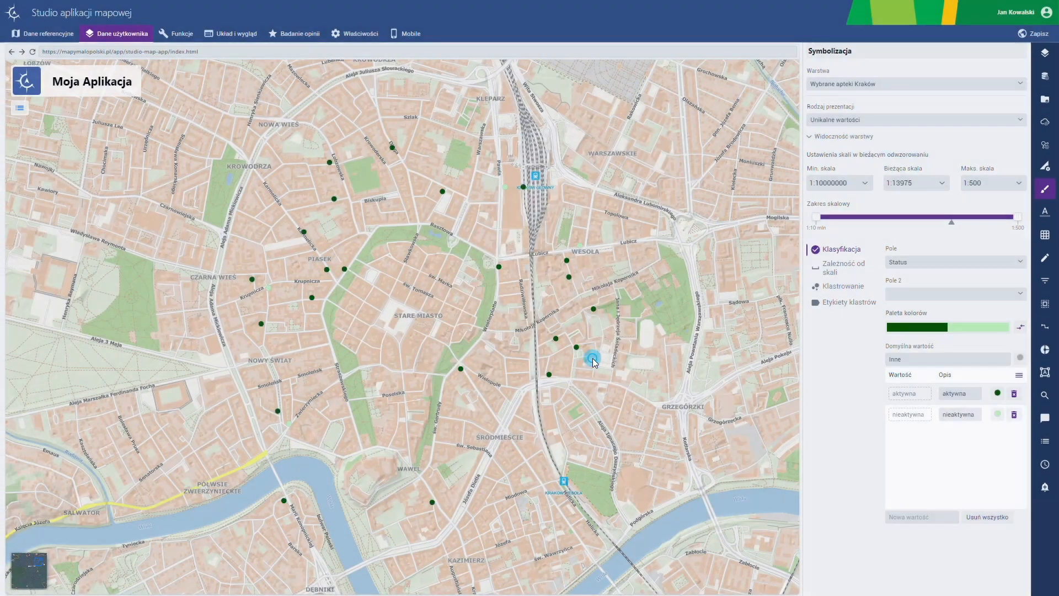
Enable table data visibility for the Wybrane apteki Kraków layer with all columns shown.
{"action": "left_click", "coordinate": [1046, 239]}
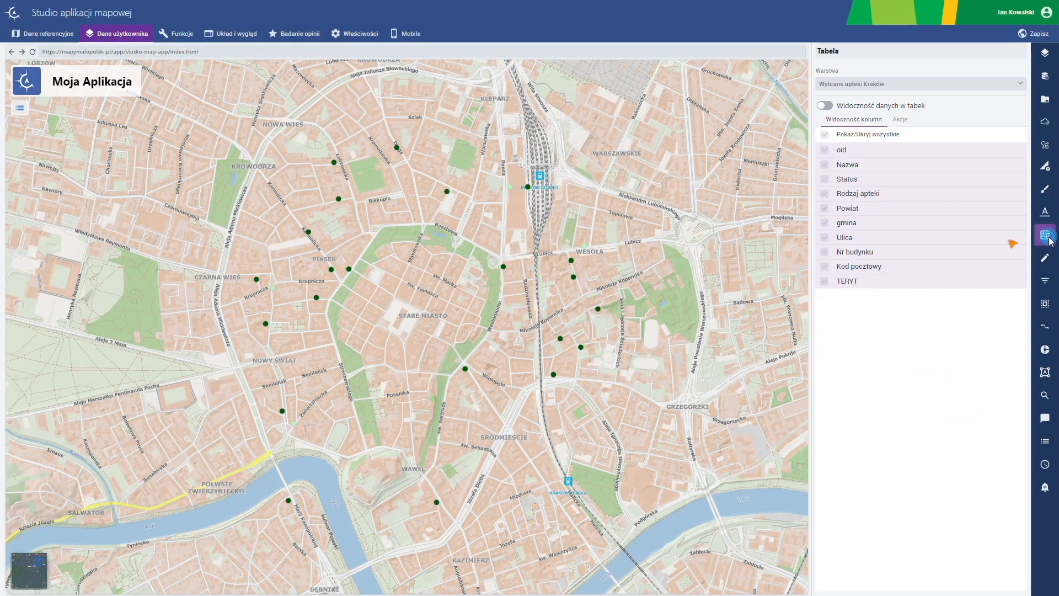
{"action": "left_click", "coordinate": [853, 120]}
{"action": "left_click", "coordinate": [828, 106]}
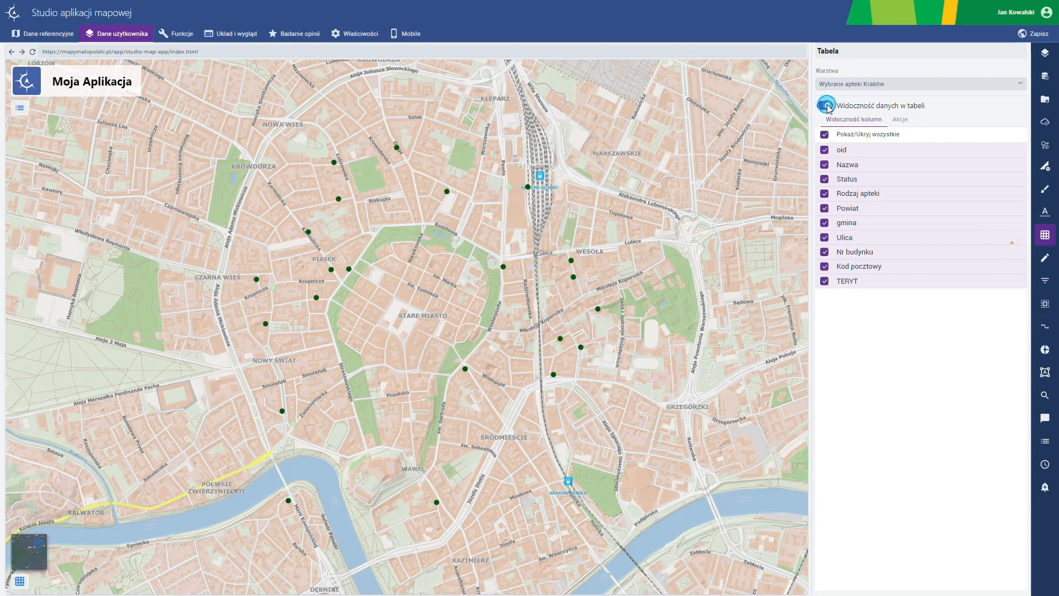
Hide the oid and TERYT columns in the layer's table and enable its Przybliż and Identyfikuj actions.
{"action": "left_click", "coordinate": [825, 149]}
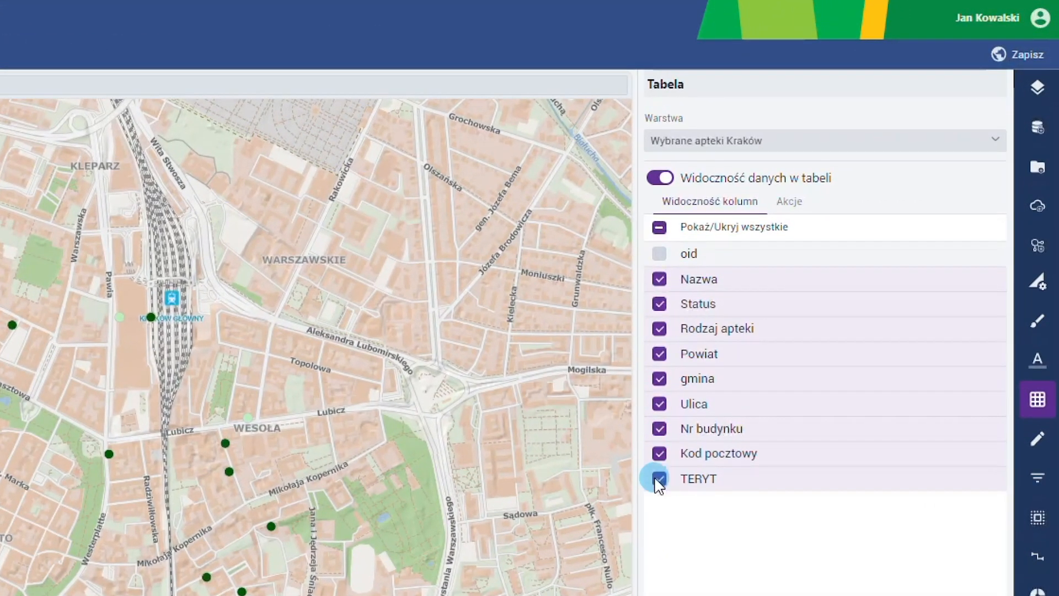
{"action": "left_click", "coordinate": [660, 478]}
{"action": "left_click", "coordinate": [789, 202]}
{"action": "left_click", "coordinate": [654, 270]}
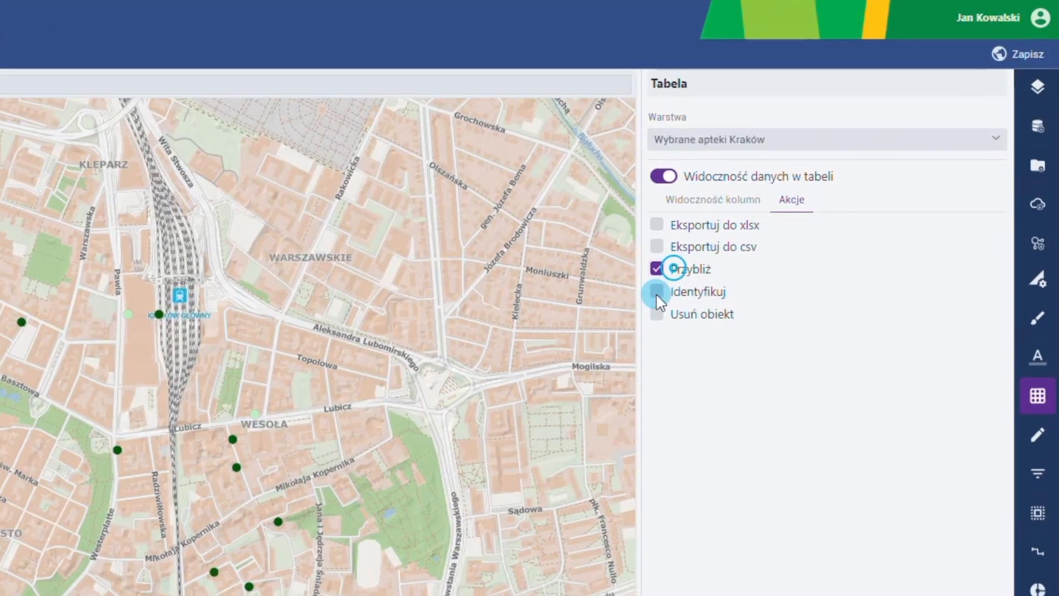
{"action": "left_click", "coordinate": [653, 294]}
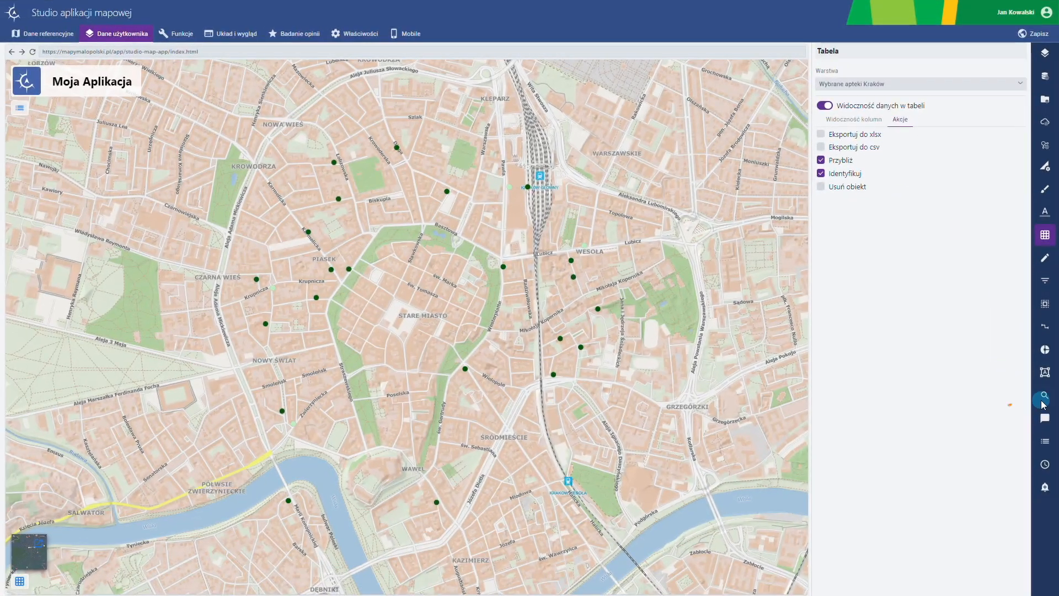
Enable search and identification for the Wybrane apteki Kraków layer and hide the oid and TERYT attributes in its forms.
{"action": "left_click", "coordinate": [1044, 397]}
{"action": "left_click", "coordinate": [831, 106]}
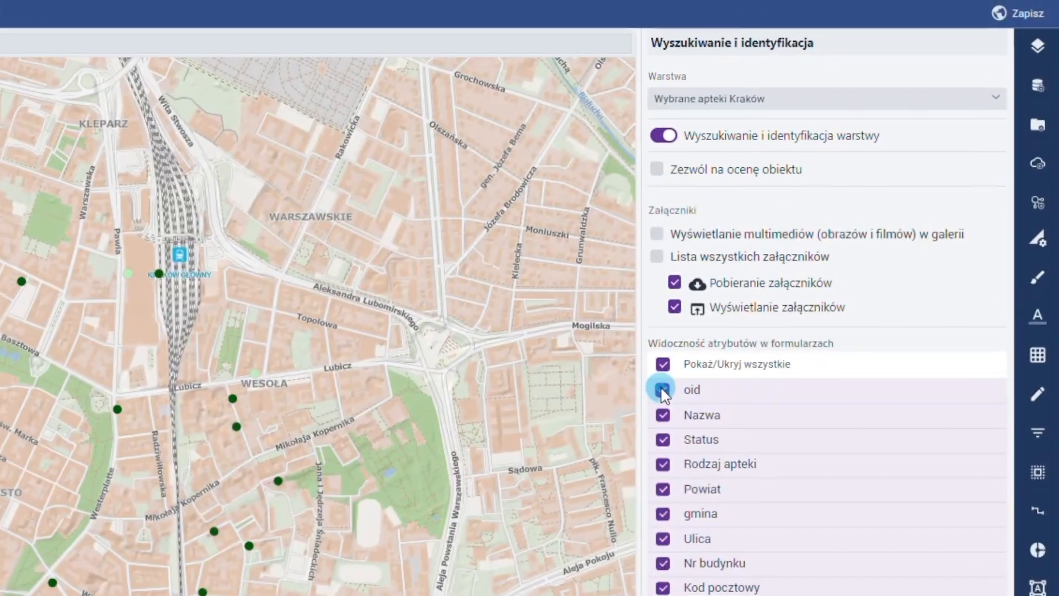
{"action": "left_click", "coordinate": [825, 256]}
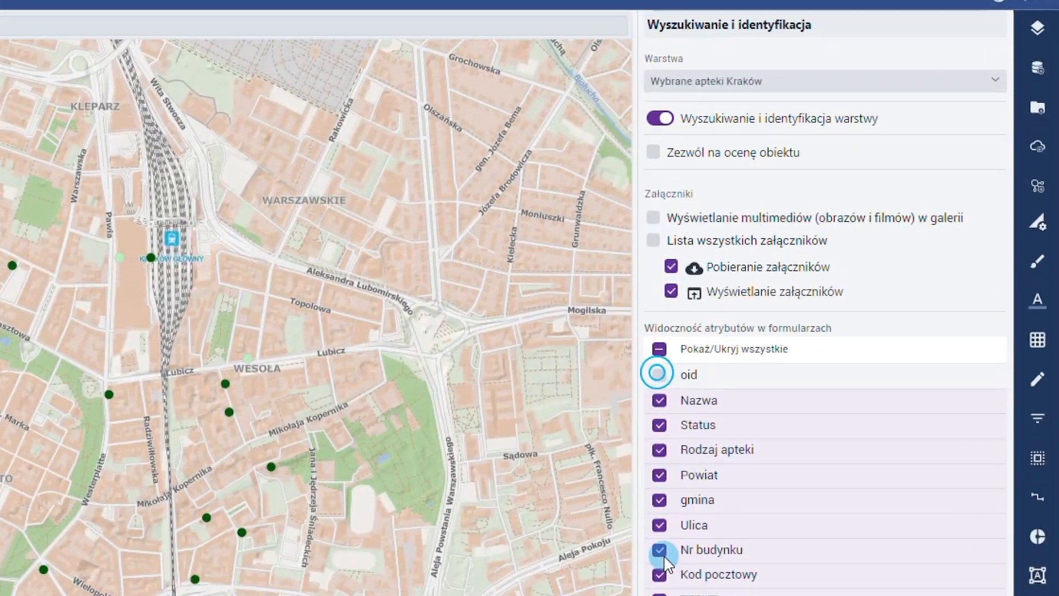
{"action": "left_click", "coordinate": [655, 563]}
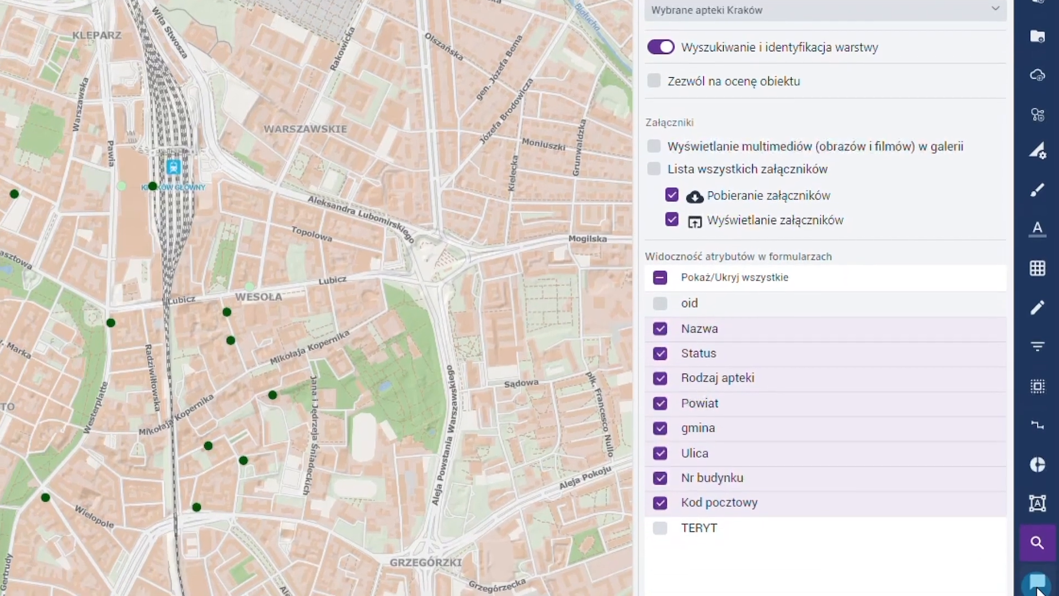
Enable tooltips for the Wybrane apteki Kraków layer and check the tooltip of a pharmacy point near Mikołaja Kopernika street.
{"action": "left_click", "coordinate": [1038, 584]}
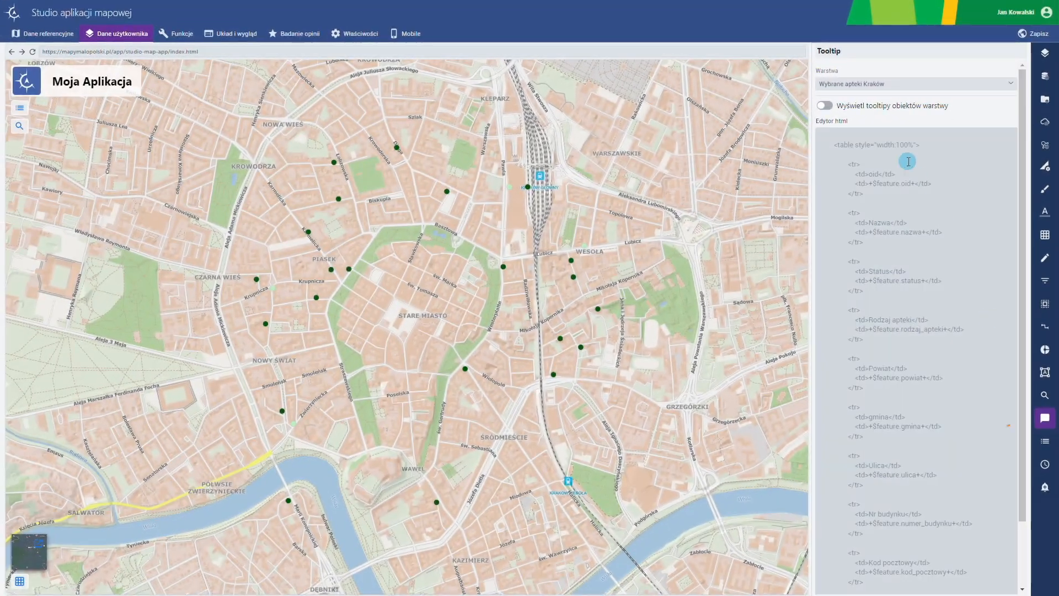
{"action": "left_click", "coordinate": [835, 106]}
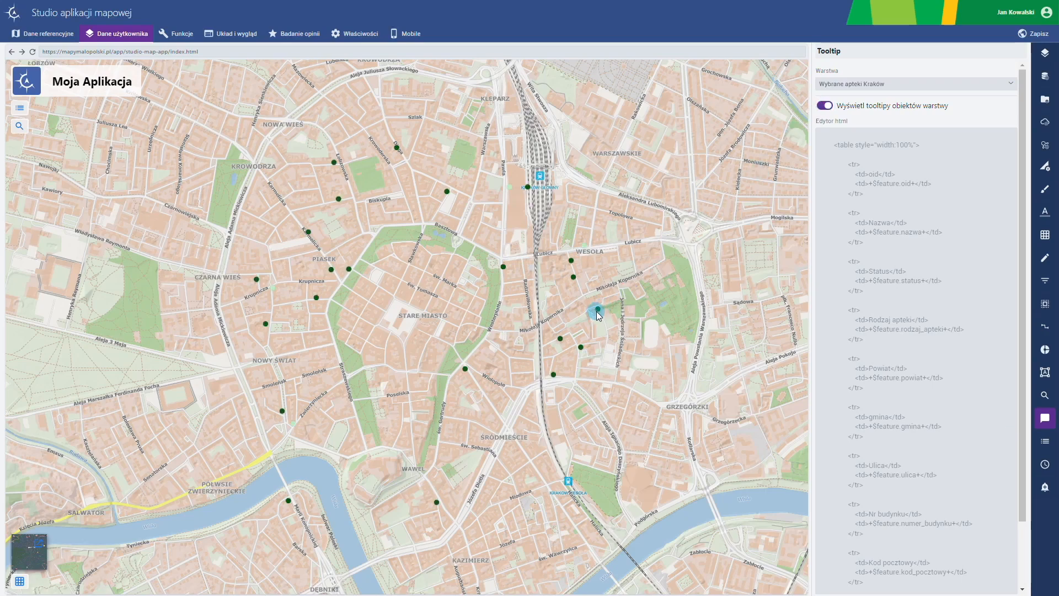
{"action": "mouse_move", "coordinate": [599, 316]}
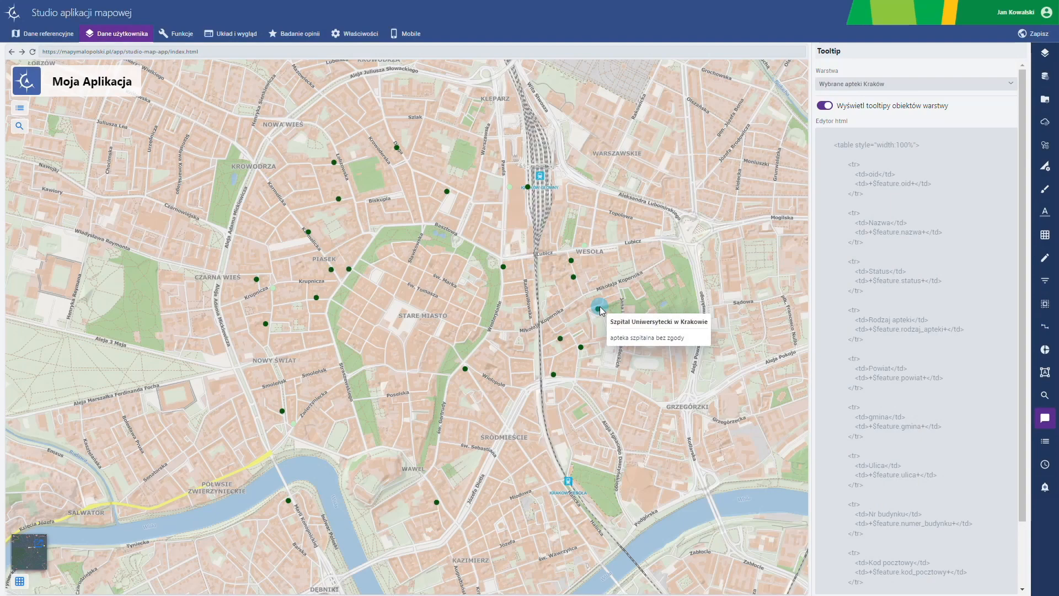
Review the available map functions from Lokalizacja through Drukowanie, Współrzędne, Szkicowanie and Profil to Selekcja, examining each widget's description and options.
{"action": "left_click", "coordinate": [177, 34]}
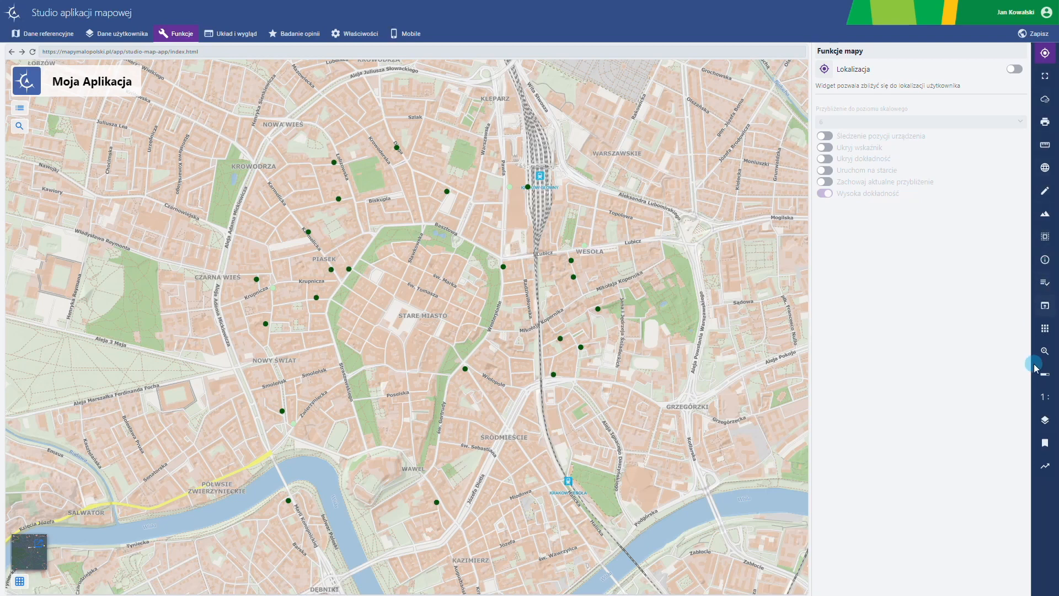
{"action": "left_click", "coordinate": [1046, 54]}
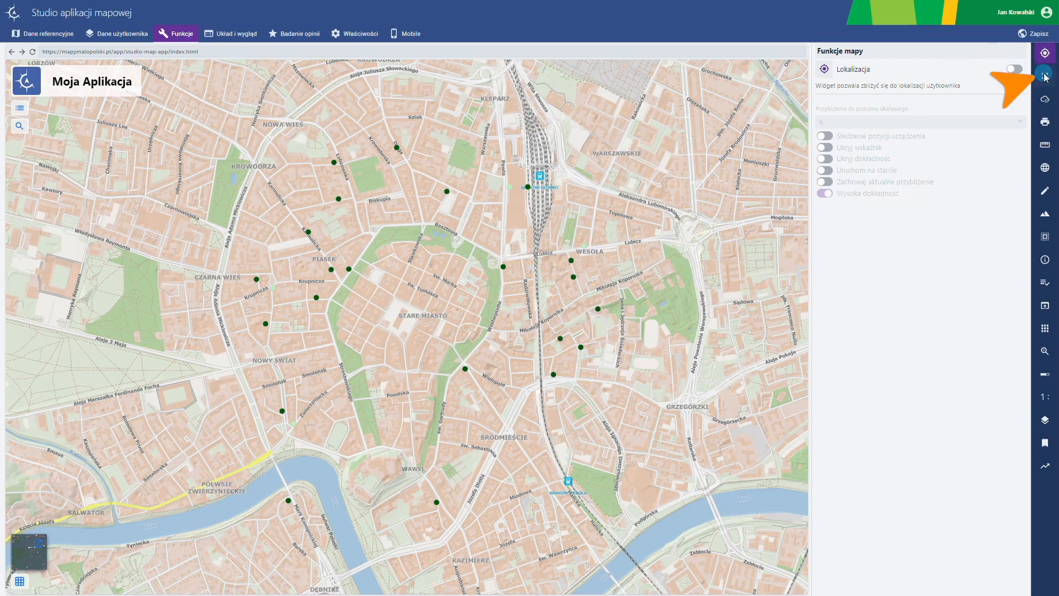
{"action": "left_click", "coordinate": [1045, 76]}
{"action": "left_click", "coordinate": [1046, 101]}
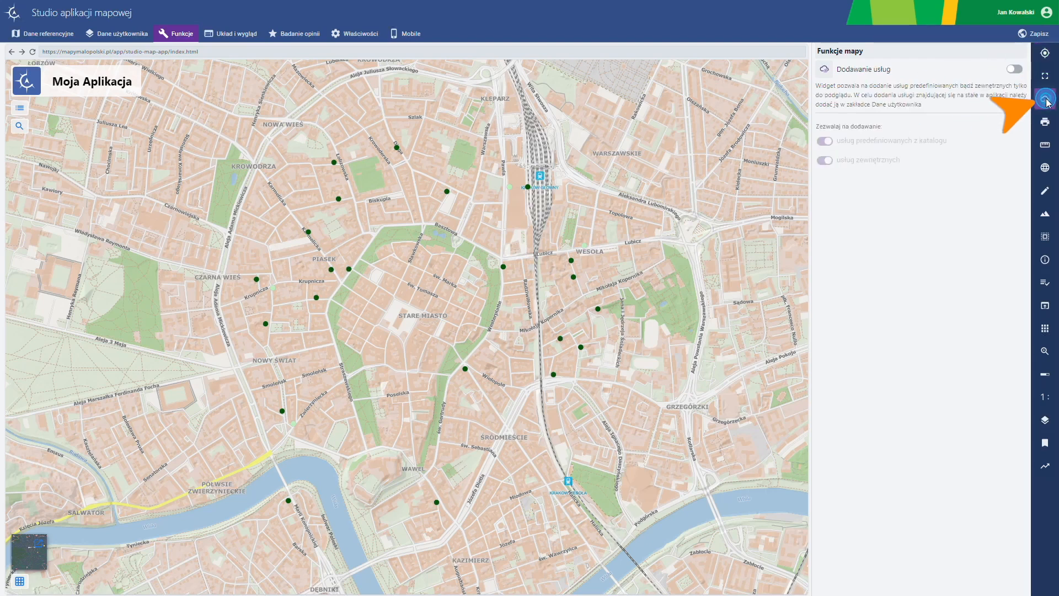
{"action": "left_click", "coordinate": [1045, 122]}
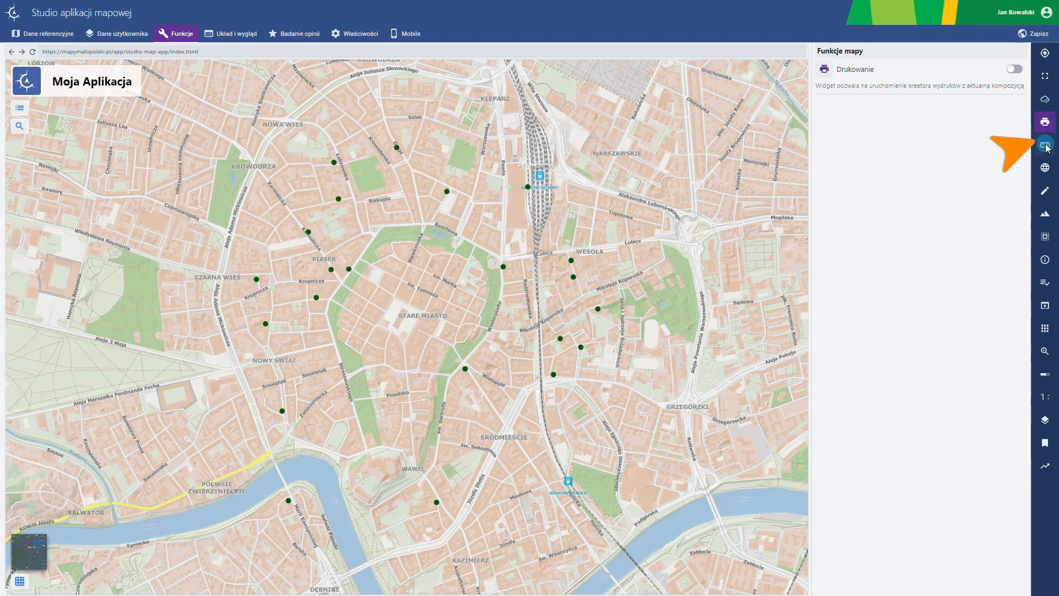
{"action": "left_click", "coordinate": [1045, 145]}
{"action": "left_click", "coordinate": [1046, 167]}
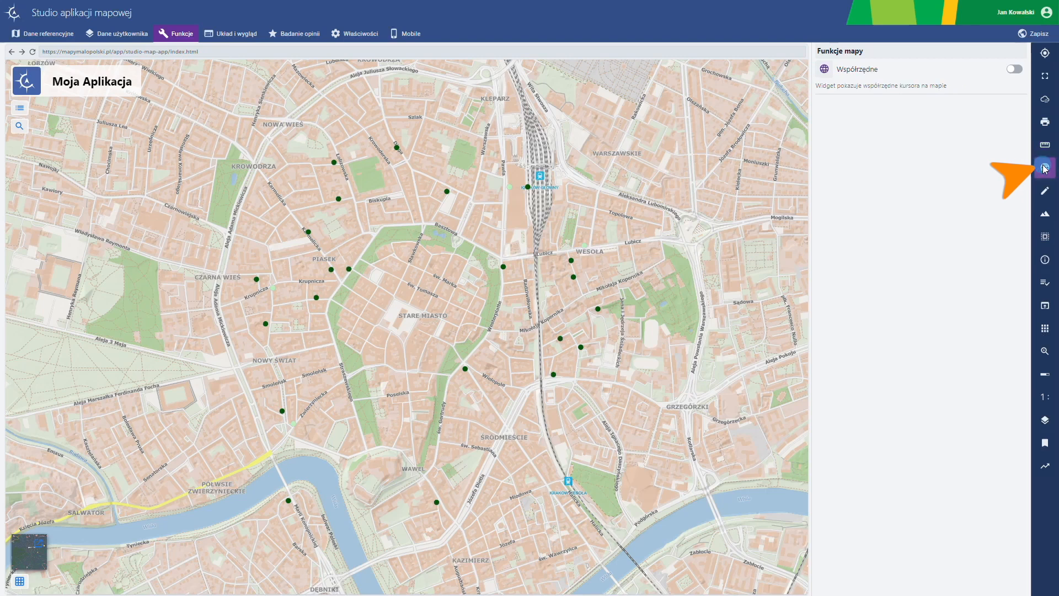
{"action": "left_click", "coordinate": [1046, 190]}
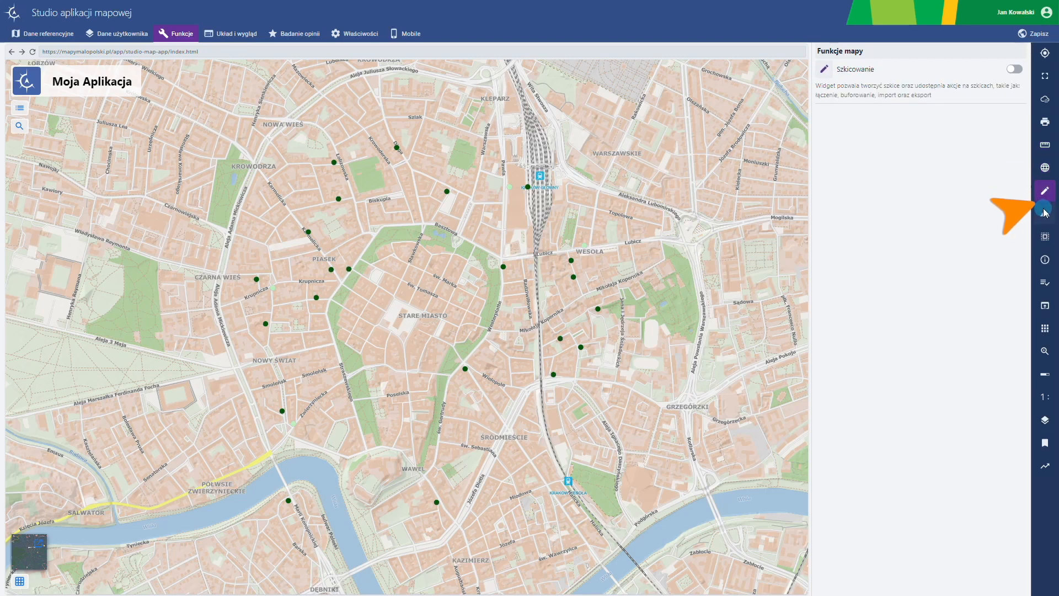
{"action": "left_click", "coordinate": [1045, 214]}
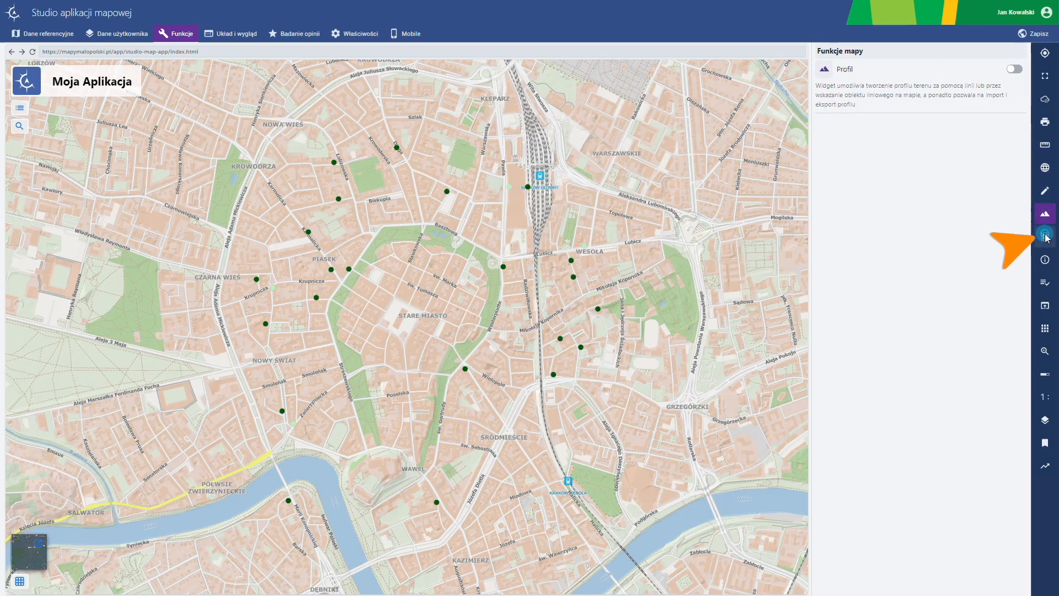
{"action": "left_click", "coordinate": [1045, 236]}
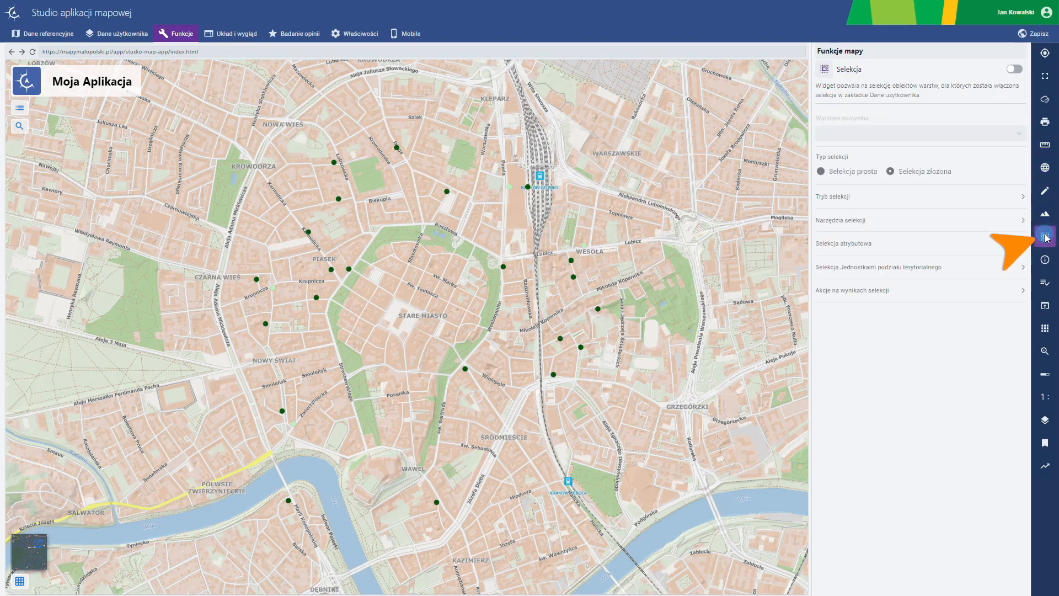
Examine the Wyświetlanie informacji and Regulamin widgets, switching each one on briefly and off again.
{"action": "left_click", "coordinate": [1045, 262]}
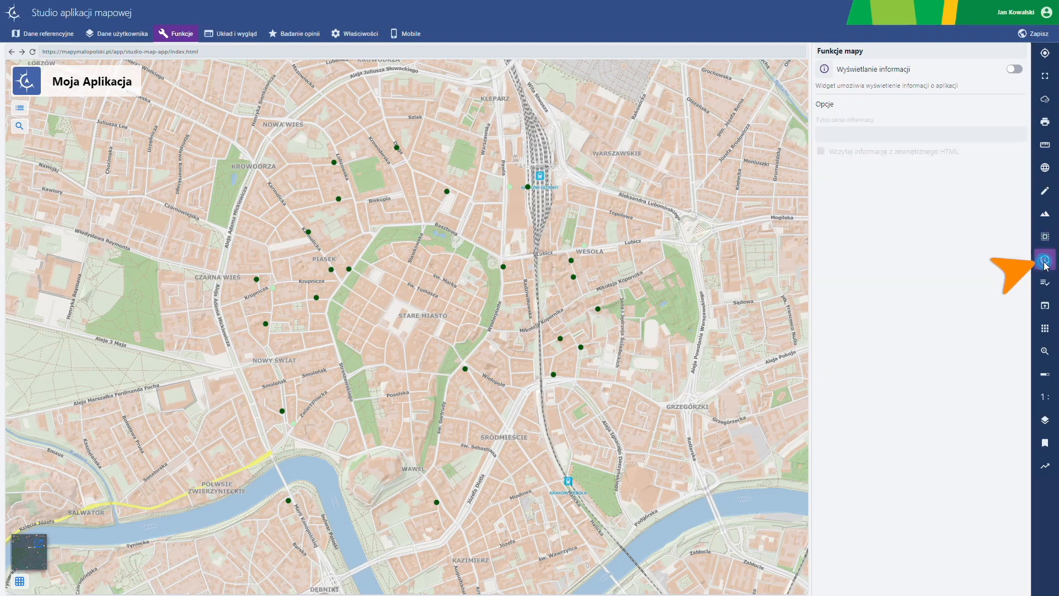
{"action": "left_click", "coordinate": [1017, 68]}
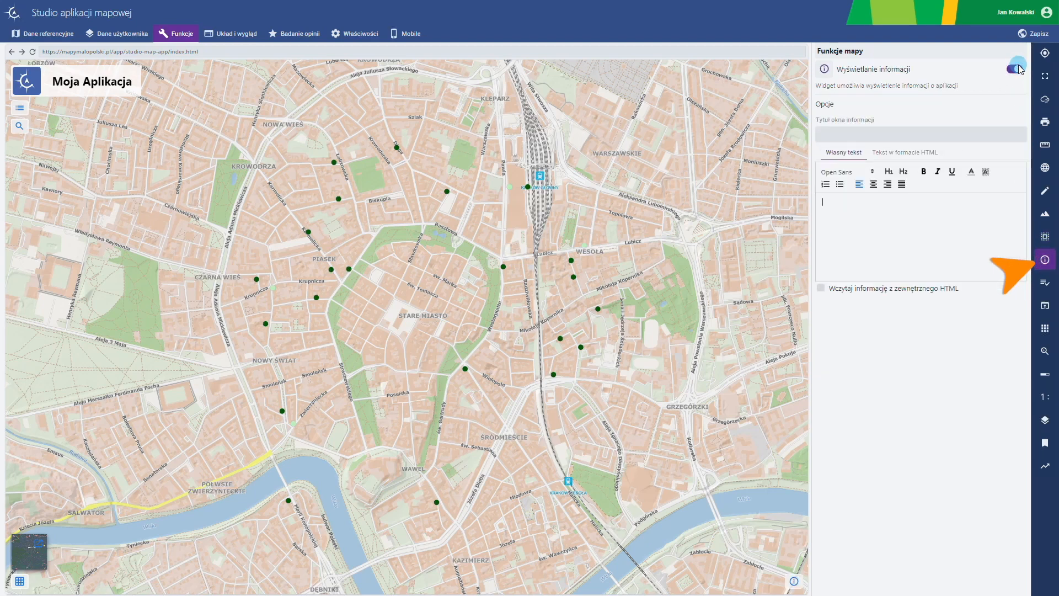
{"action": "left_click", "coordinate": [1019, 69]}
{"action": "left_click", "coordinate": [1046, 285]}
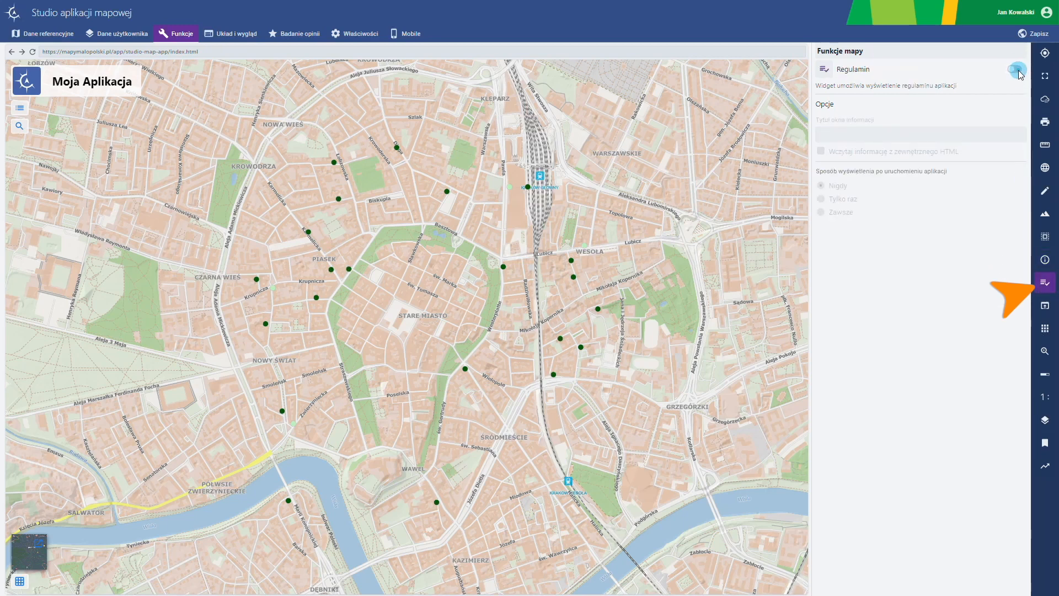
{"action": "left_click", "coordinate": [1018, 70]}
{"action": "left_click", "coordinate": [1018, 69]}
Review the remaining map functions from Aplikacja zewnętrzna and Inne aplikacje mapowe through Podziałka, Skala and Zakładki to Google Analytics.
{"action": "left_click", "coordinate": [1046, 307]}
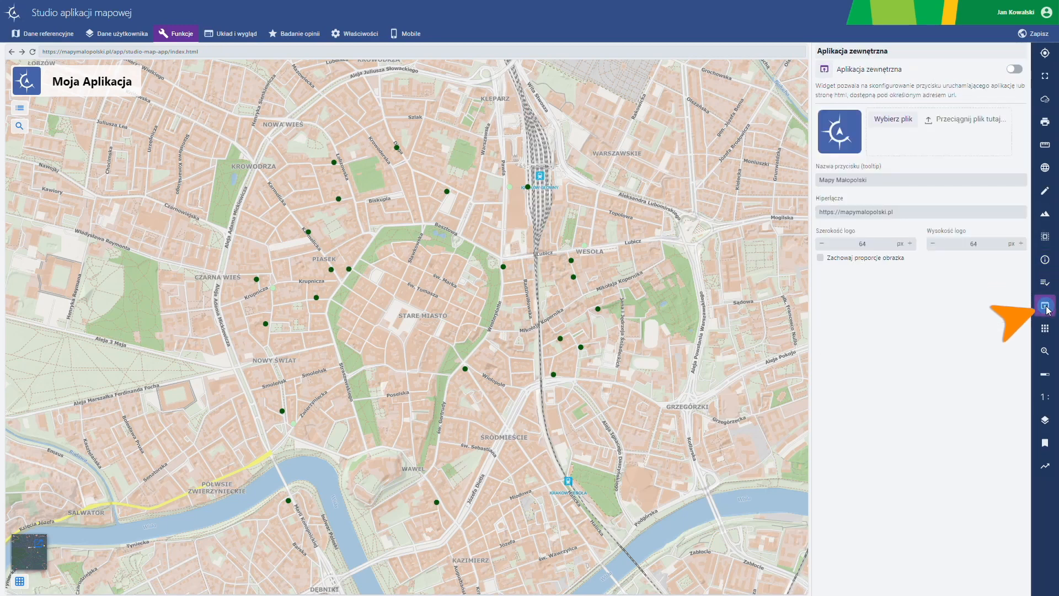
{"action": "left_click", "coordinate": [1046, 329]}
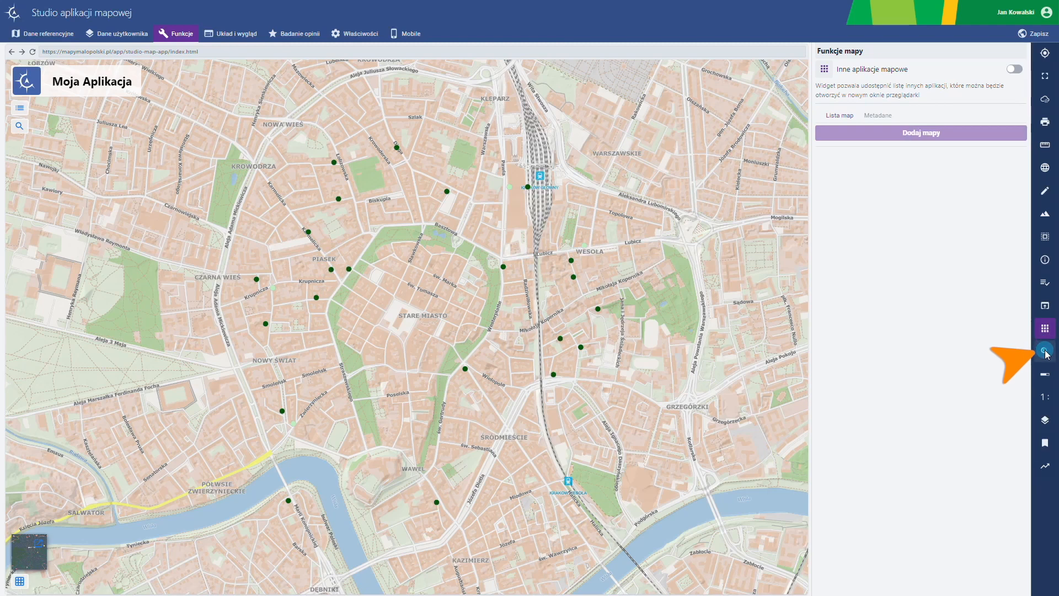
{"action": "left_click", "coordinate": [1046, 351]}
{"action": "left_click", "coordinate": [1046, 374]}
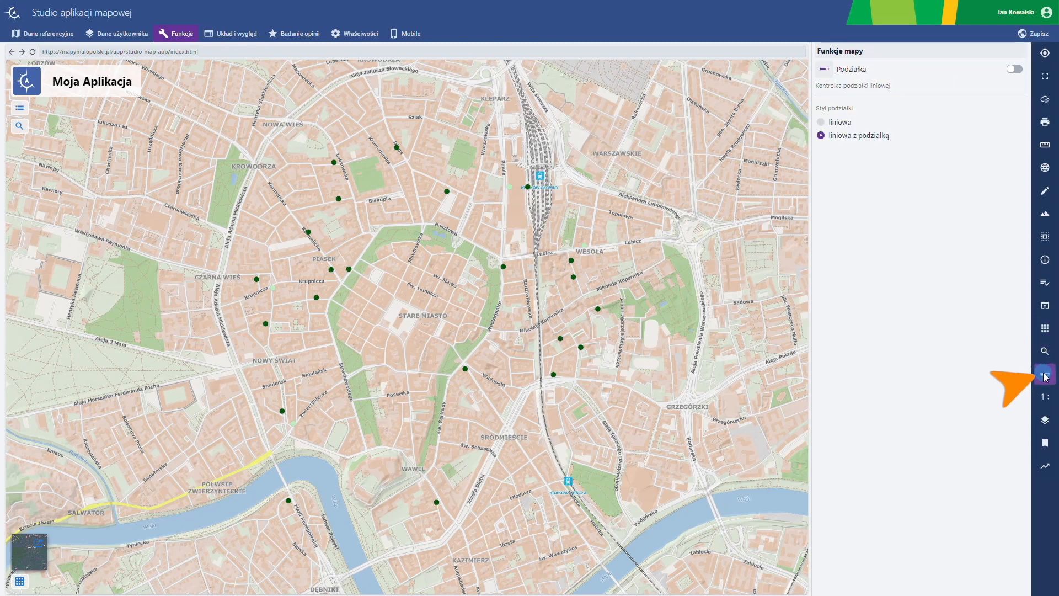
{"action": "left_click", "coordinate": [1047, 398]}
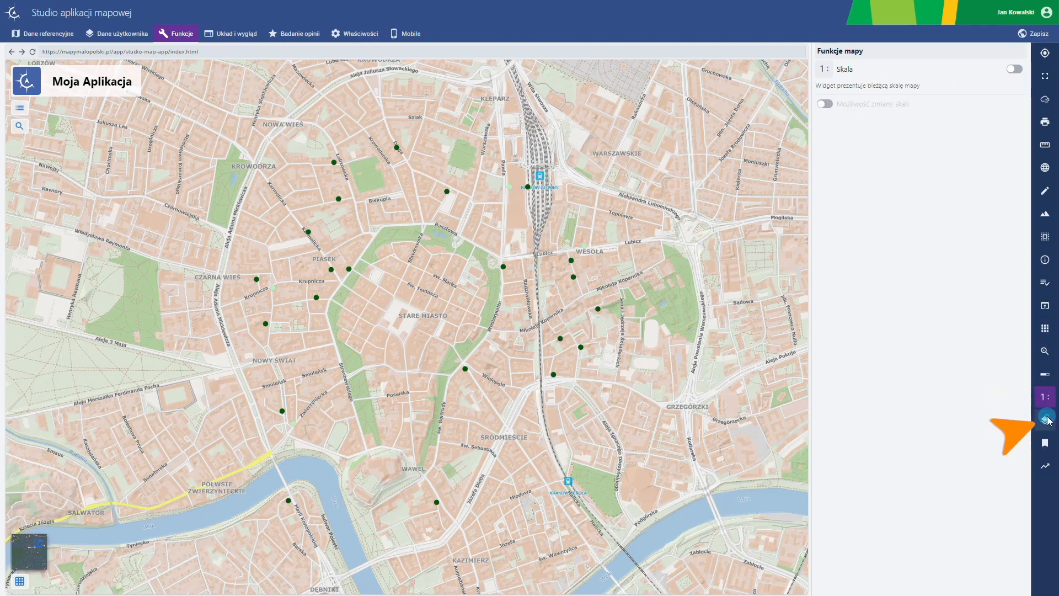
{"action": "left_click", "coordinate": [1046, 420]}
{"action": "left_click", "coordinate": [1046, 443]}
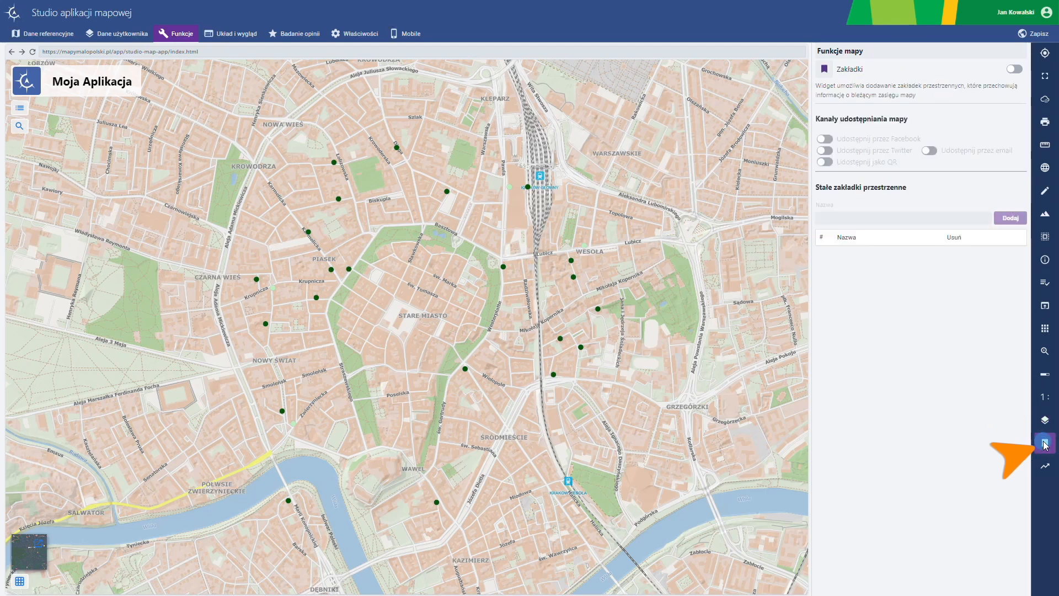
{"action": "left_click", "coordinate": [1046, 466]}
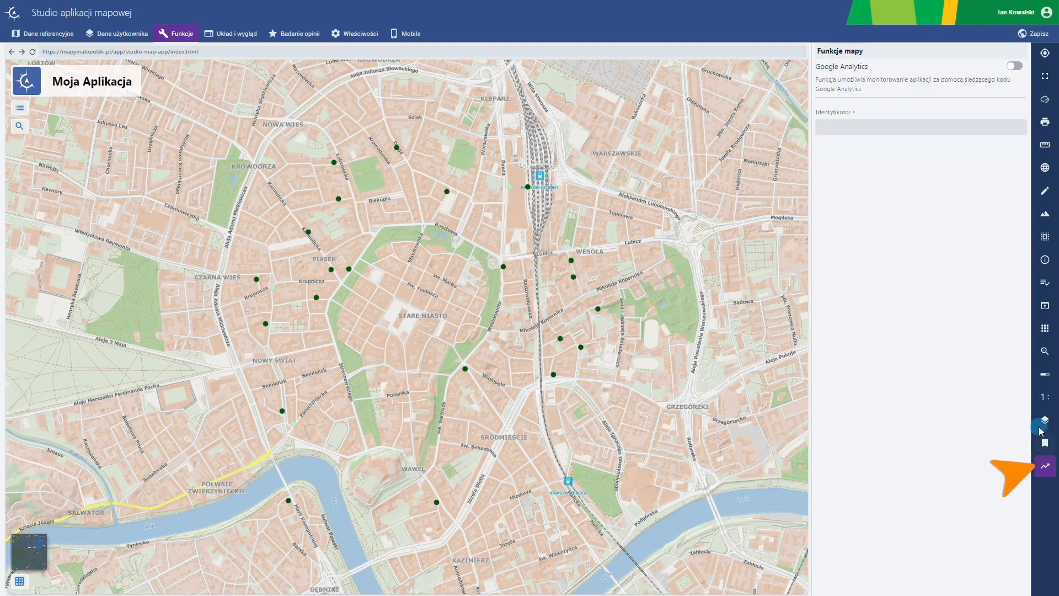
Enable the Lokalizacja, Pełny ekran and Współrzędne widgets in the map application.
{"action": "left_click", "coordinate": [1045, 52]}
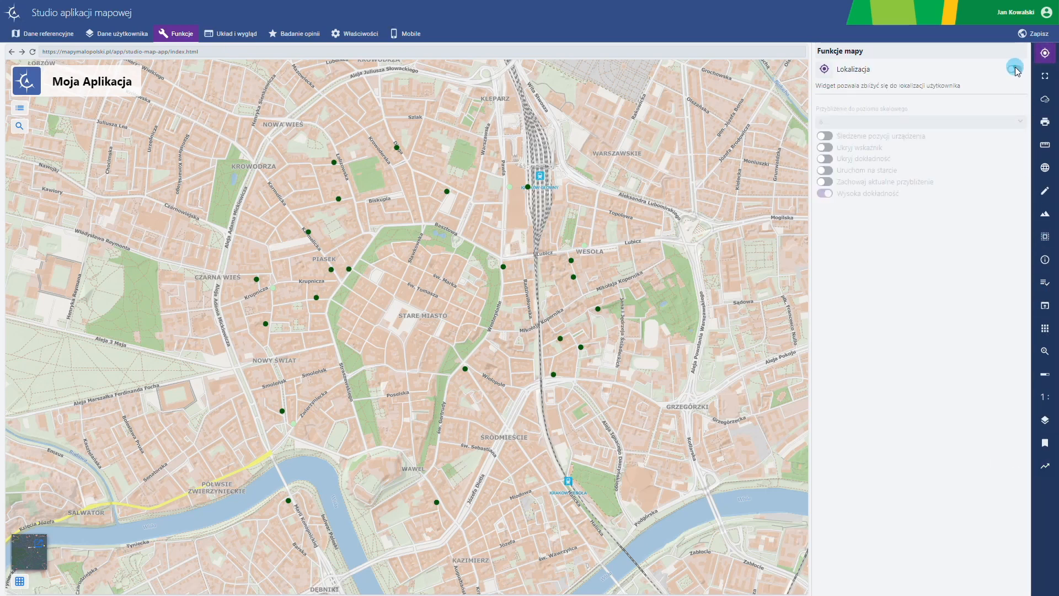
{"action": "left_click", "coordinate": [1017, 71]}
{"action": "left_click", "coordinate": [1045, 75]}
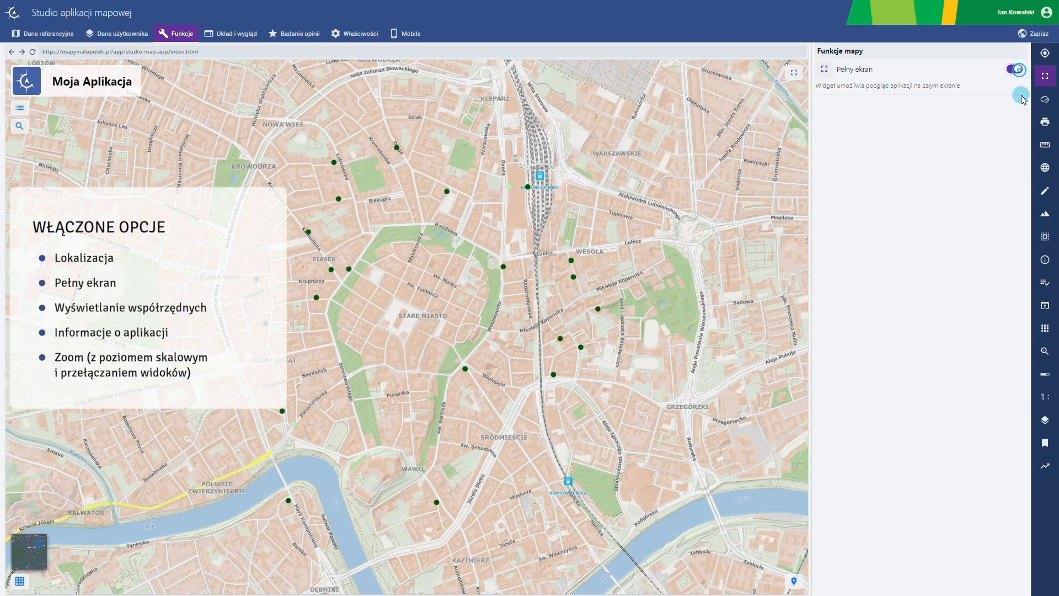
{"action": "left_click", "coordinate": [1045, 168]}
{"action": "left_click", "coordinate": [1017, 71]}
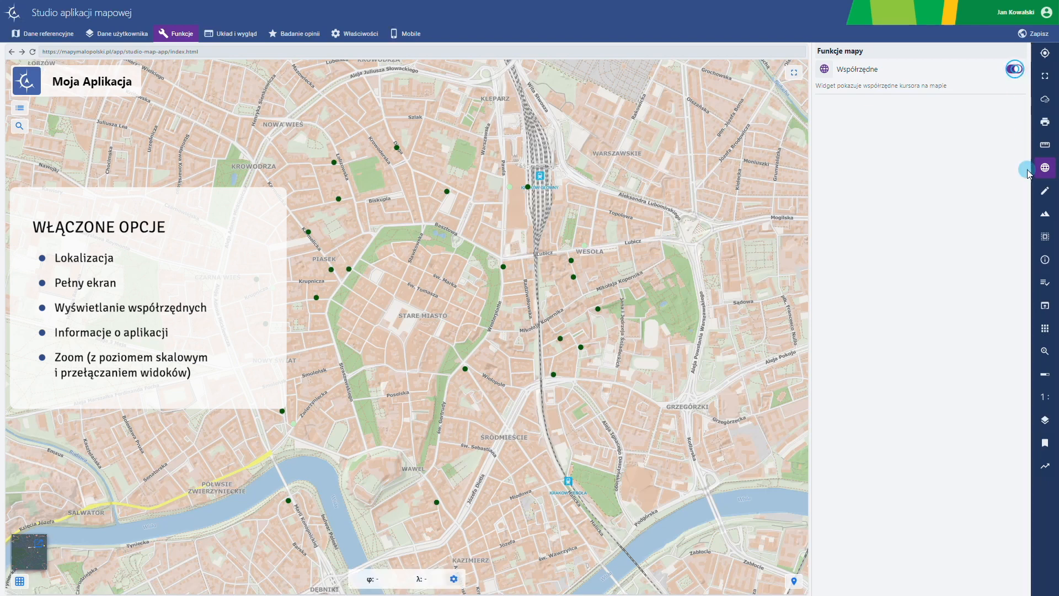
Enable the information widget, titled Informacje, with the text "Aplikacja mapowa przedstawia lokalizację i status aptek w okolicy Starego Miasta w Krakowie.".
{"action": "left_click", "coordinate": [1045, 259]}
{"action": "left_click", "coordinate": [1014, 69]}
{"action": "left_click", "coordinate": [908, 137]}
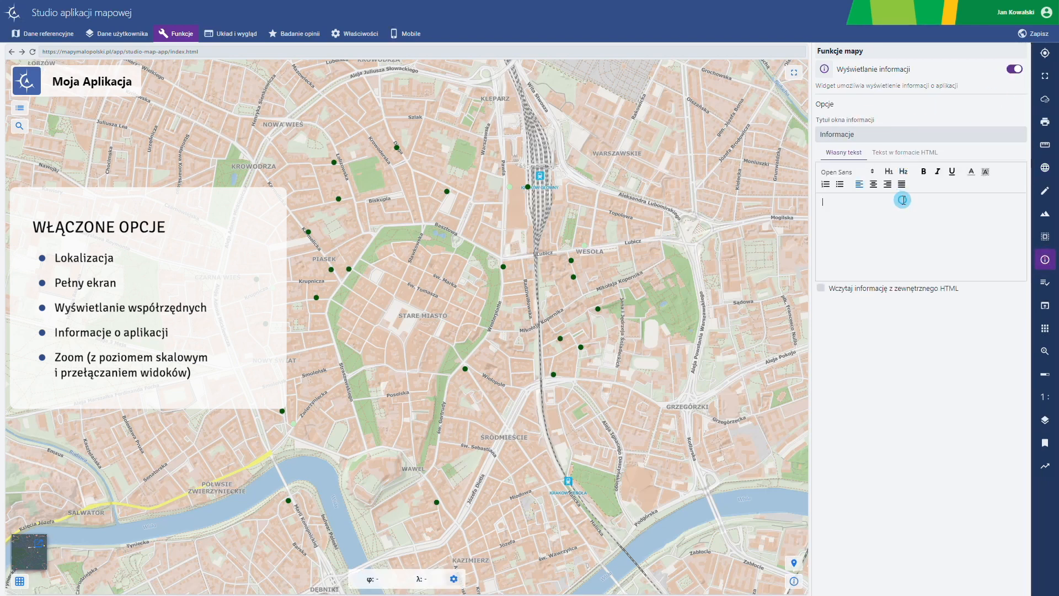
{"action": "type", "text": "Aplikacja mapowa przedstawia lokalizację i status aptek w okolicy Starego Miasta w Krakowie."}
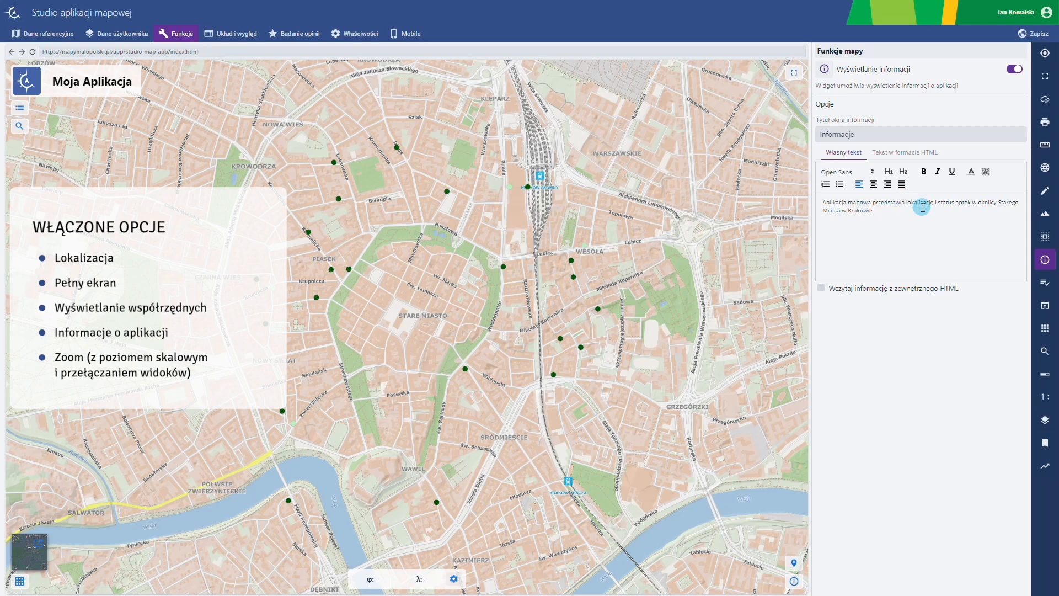
Enable the Zoom +/- widget with the Prezentuj poziom skalowy and Poprzedni / następny widok options.
{"action": "left_click", "coordinate": [1045, 352]}
{"action": "left_click", "coordinate": [1014, 69]}
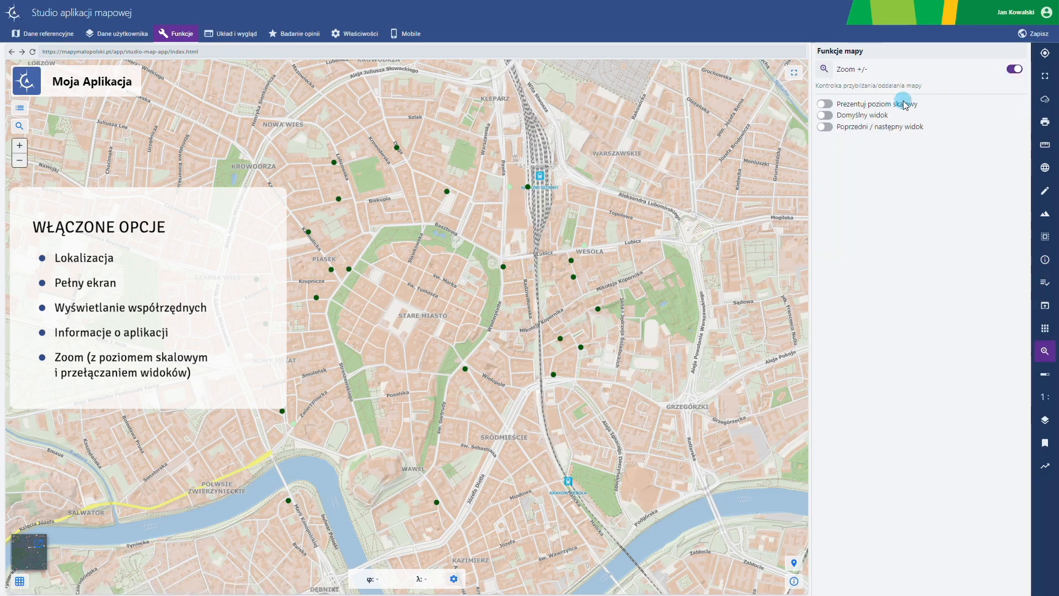
{"action": "left_click", "coordinate": [826, 127]}
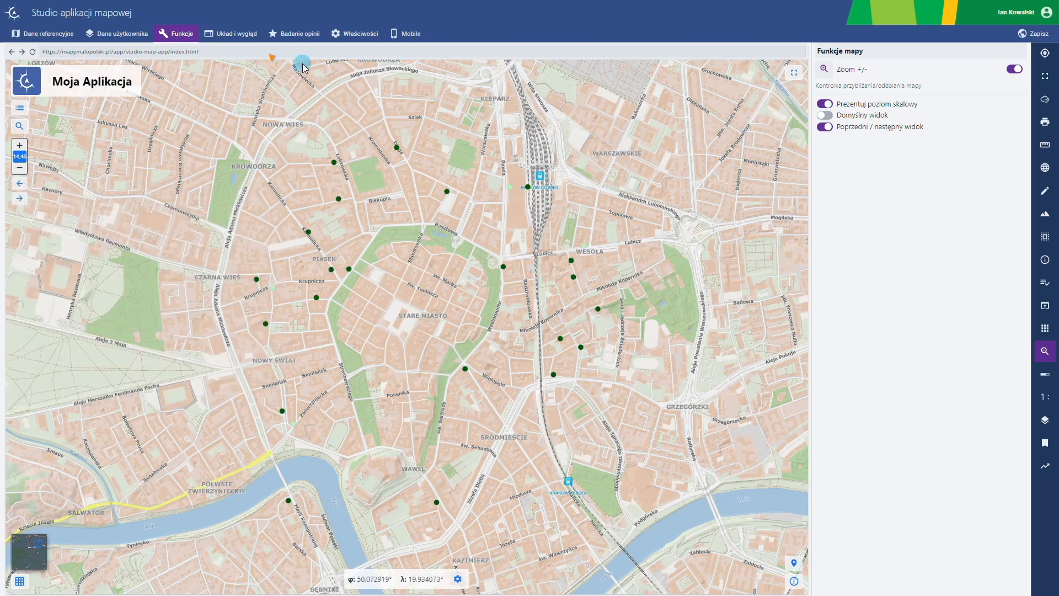
In the application's layout settings, set the Informacje function to open in a drawer (szufladzie).
{"action": "left_click", "coordinate": [231, 34]}
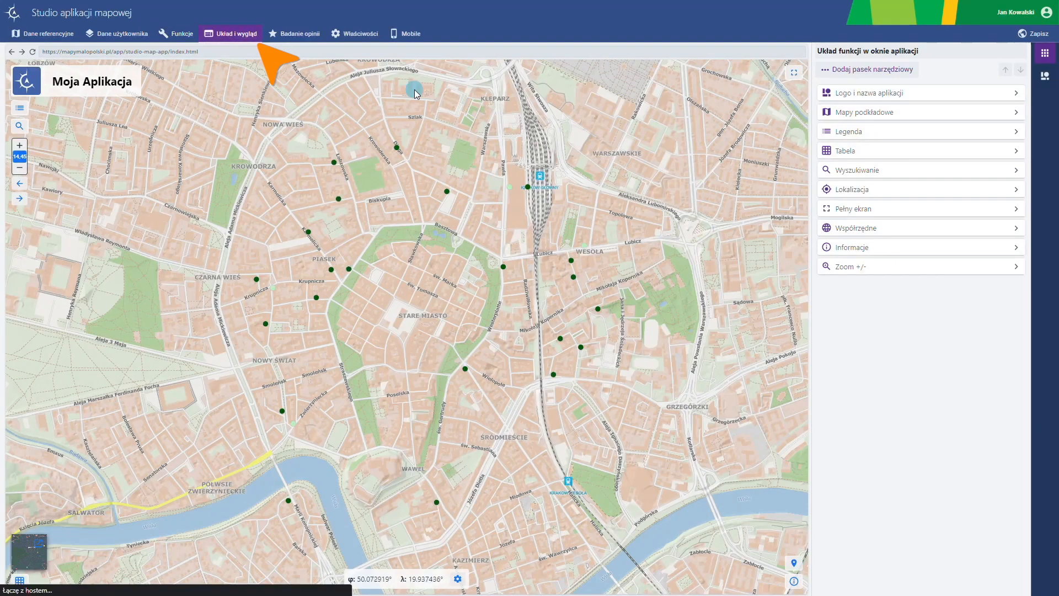
{"action": "left_click", "coordinate": [1016, 247]}
{"action": "left_click", "coordinate": [858, 140]}
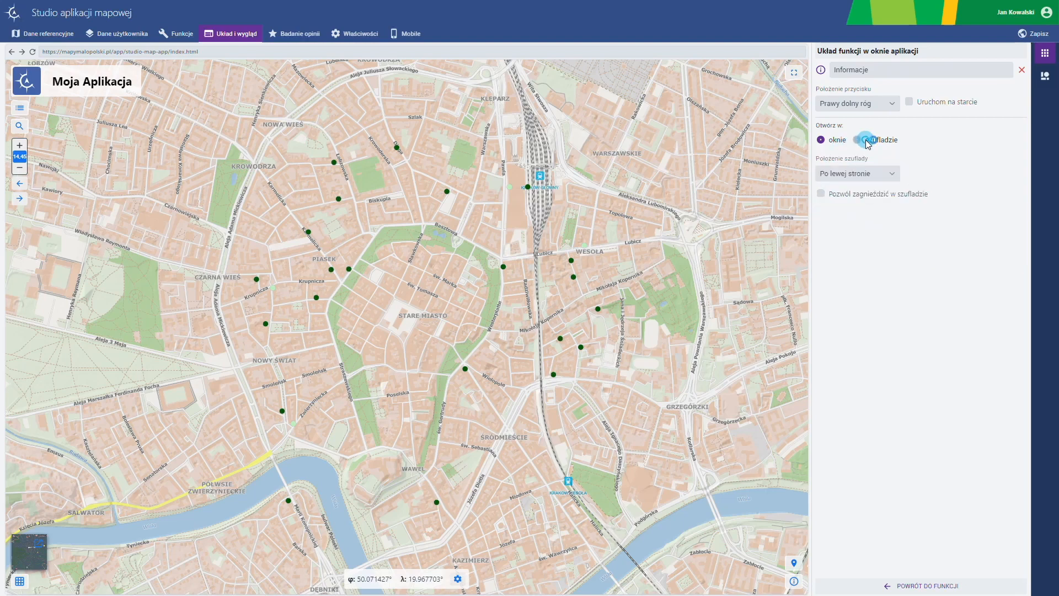
Choose the drawer position (Położenie szuflady) for the Informacje function and return to the function list.
{"action": "left_click", "coordinate": [865, 171]}
{"action": "left_click", "coordinate": [863, 211]}
{"action": "left_click", "coordinate": [890, 586]}
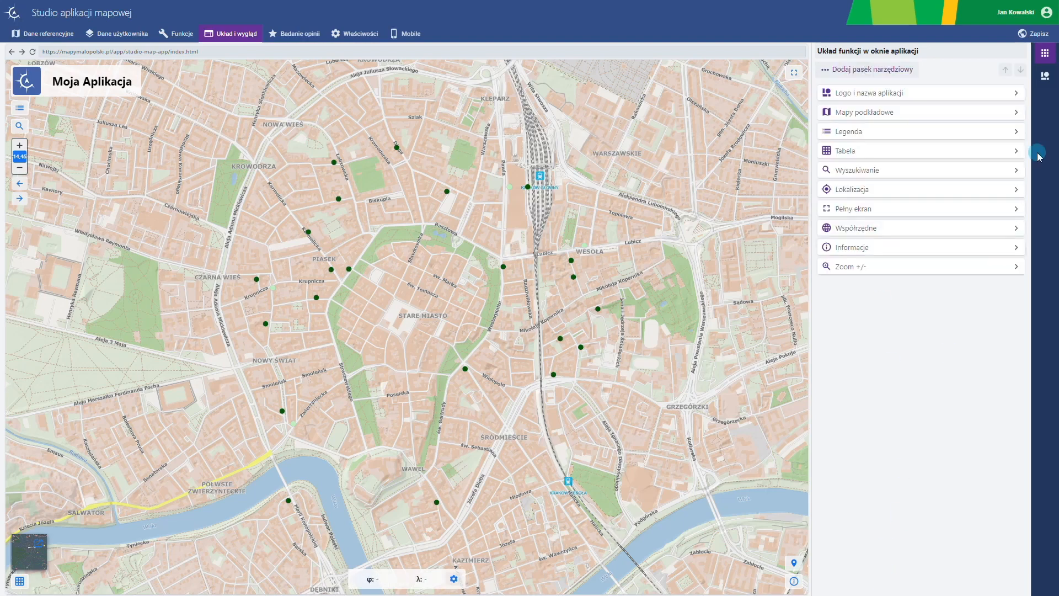
Replace the application's logo with the image file apteka2 from the logo folder.
{"action": "left_click", "coordinate": [1045, 75]}
{"action": "left_click", "coordinate": [893, 83]}
{"action": "left_click", "coordinate": [130, 99]}
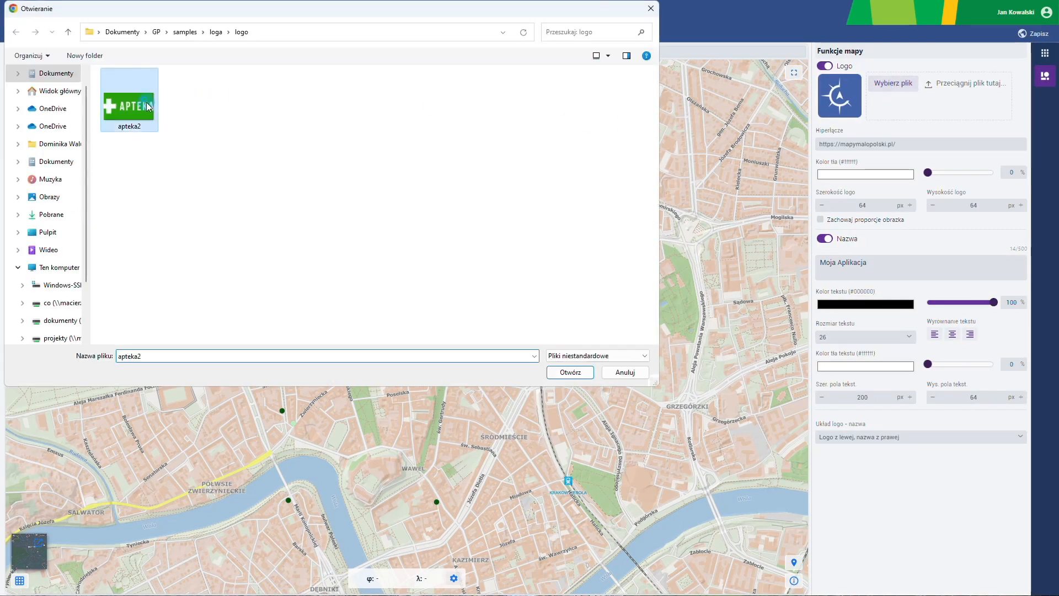
{"action": "left_click", "coordinate": [570, 374]}
Change the application's displayed name to Apteki and set its text field width to 150 px.
{"action": "left_click_drag", "start_coordinate": [880, 263], "coordinate": [792, 269]}
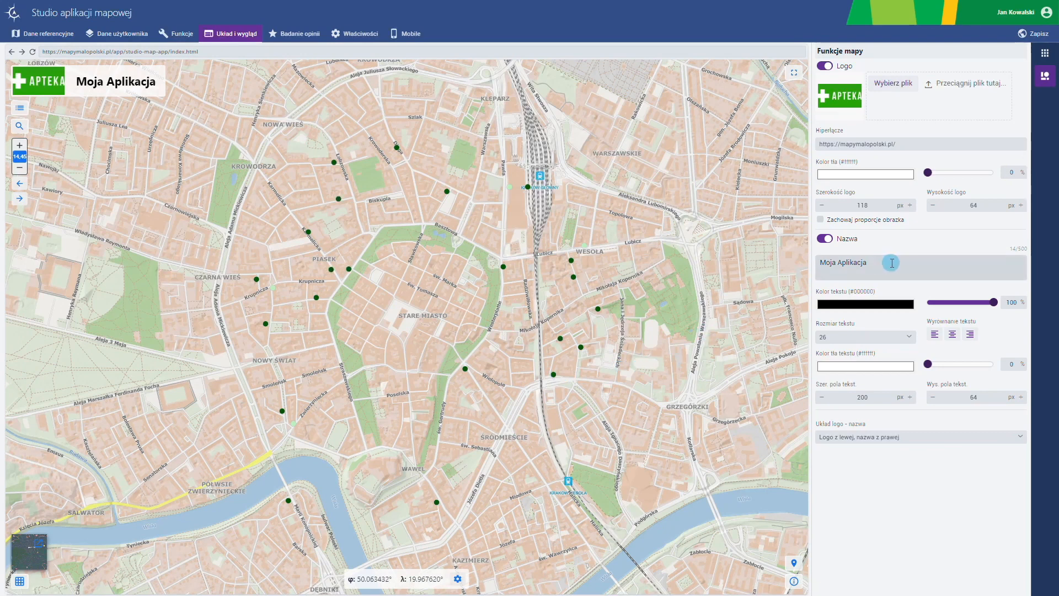
{"action": "left_click_drag", "start_coordinate": [875, 397], "coordinate": [831, 397]}
{"action": "type", "text": "150"}
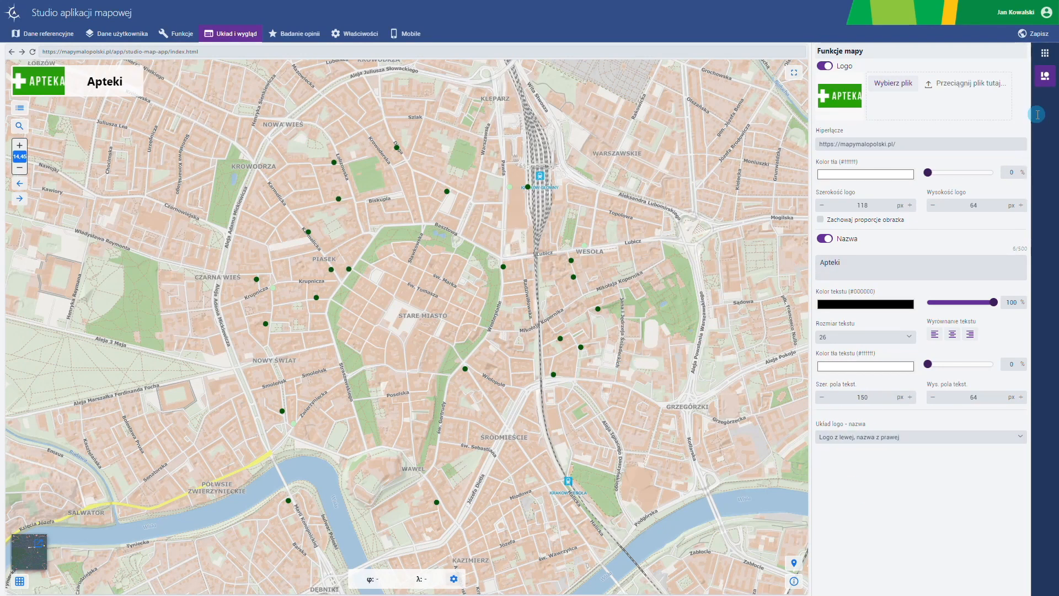
Move the Lokalizacja function below Informacje in the application's function layout.
{"action": "left_click", "coordinate": [1045, 53]}
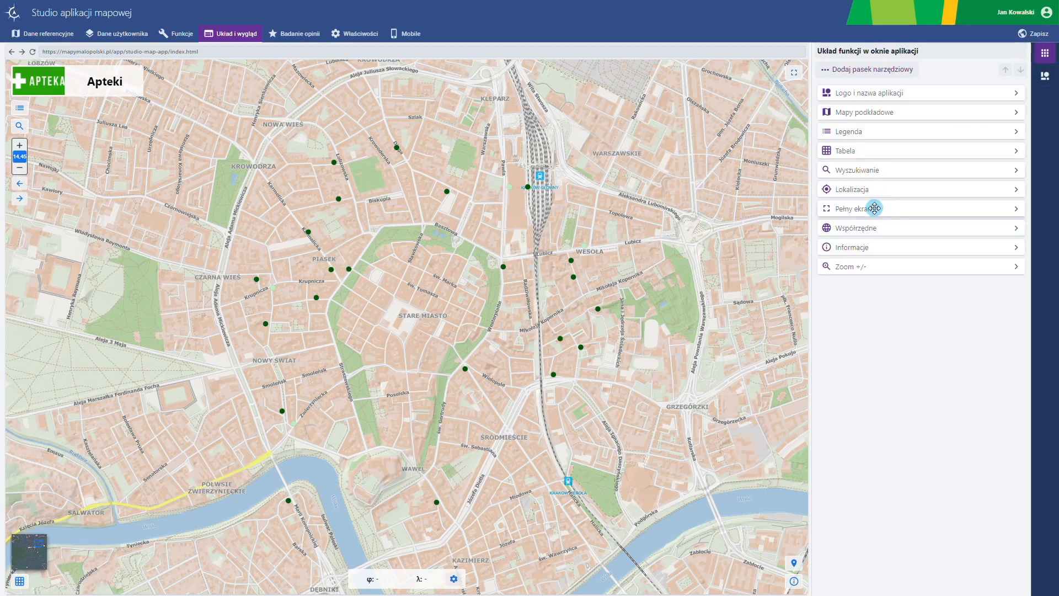
{"action": "left_click_drag", "start_coordinate": [874, 190], "coordinate": [880, 259]}
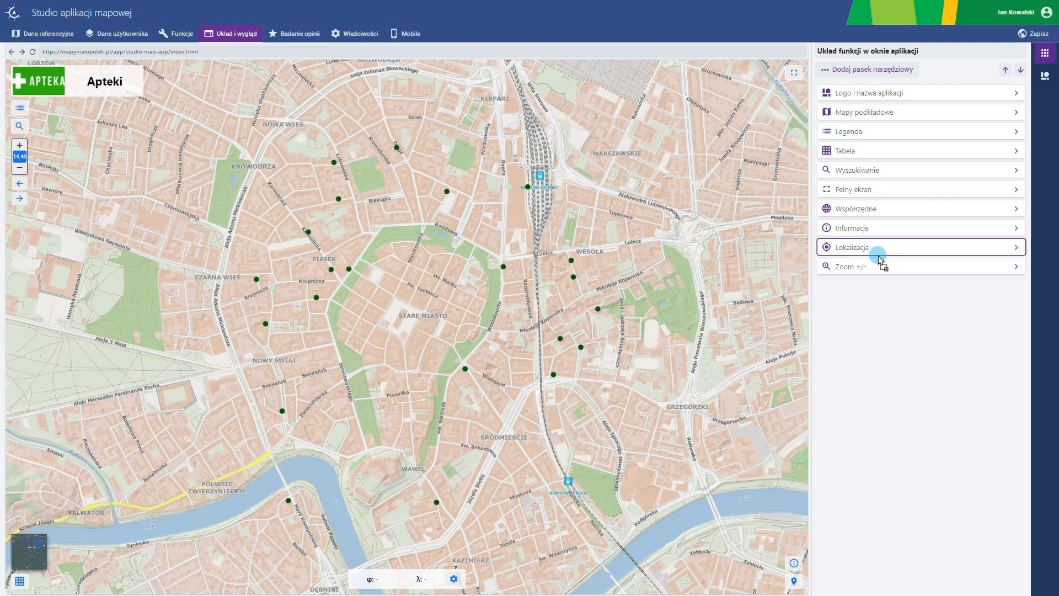
Shift the map slightly and set its current extent as the application's starting extent in the properties.
{"action": "left_click", "coordinate": [371, 33]}
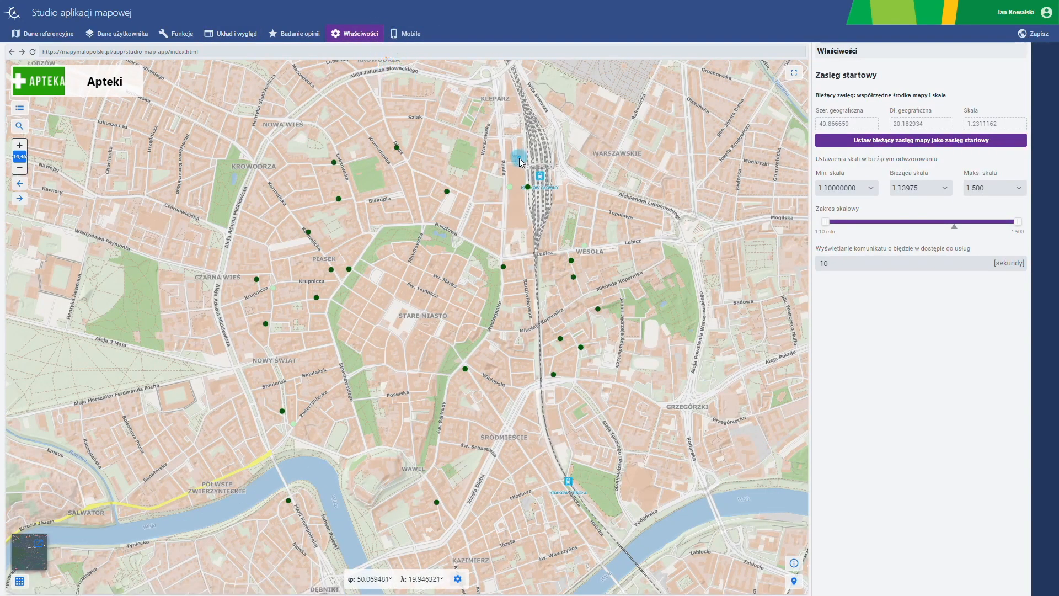
{"action": "left_click_drag", "start_coordinate": [521, 161], "coordinate": [509, 164]}
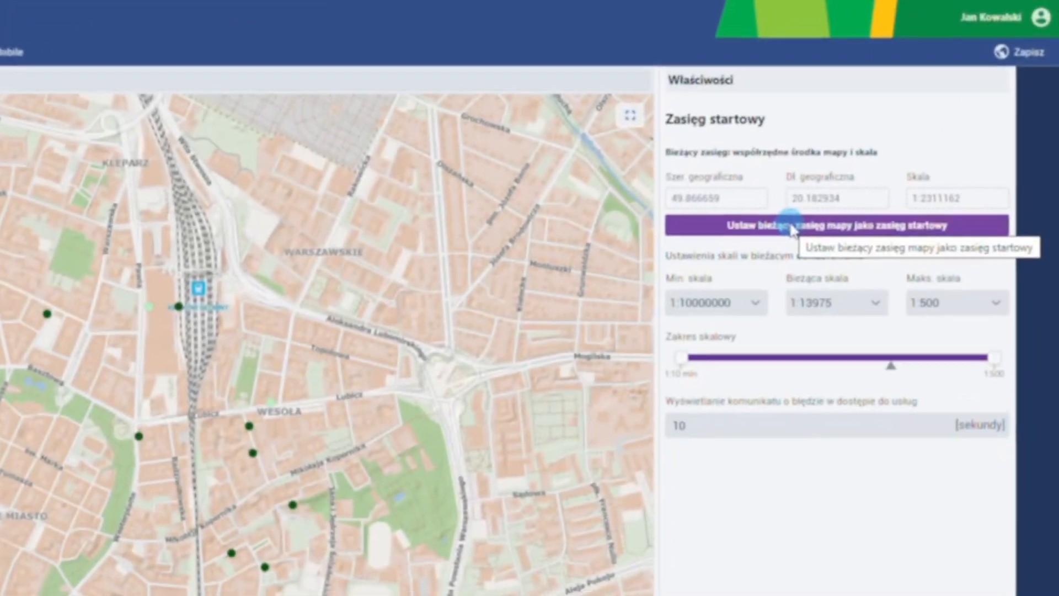
{"action": "left_click", "coordinate": [893, 138]}
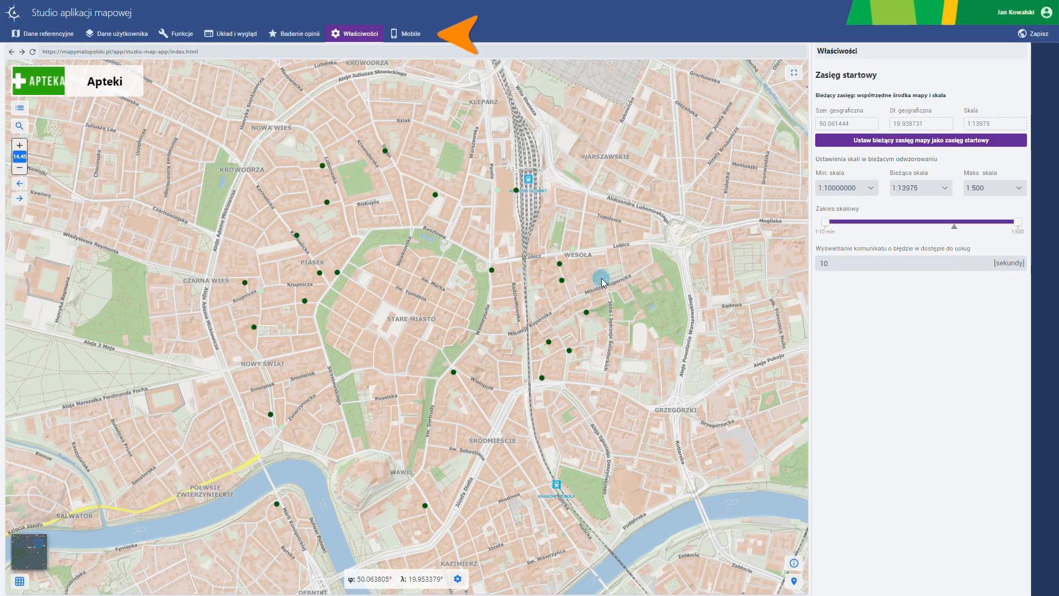
{"action": "left_click", "coordinate": [247, 34]}
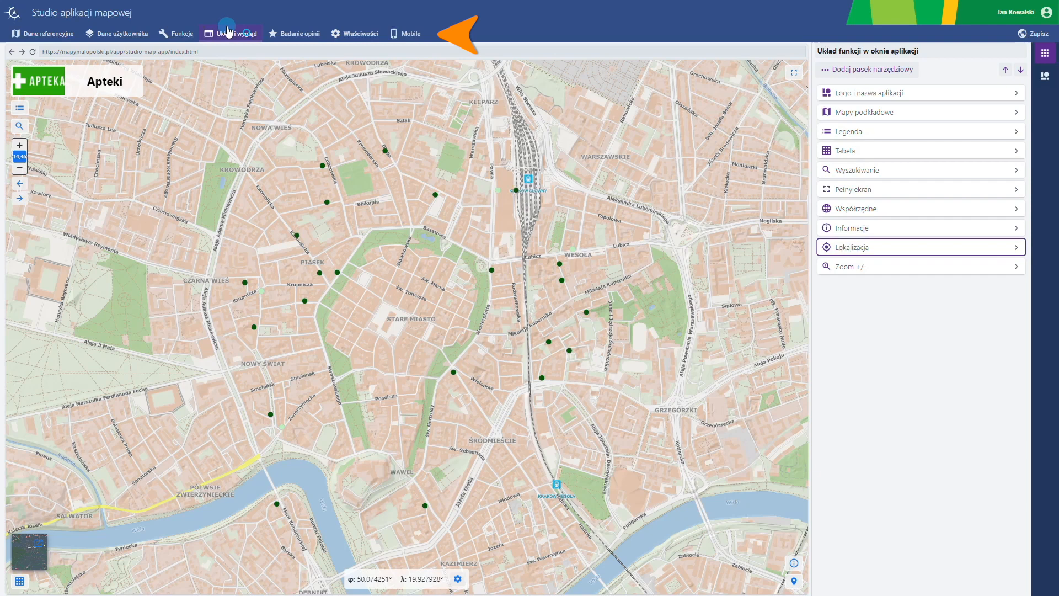
{"action": "left_click", "coordinate": [185, 33]}
{"action": "left_click", "coordinate": [118, 34]}
{"action": "left_click", "coordinate": [54, 32]}
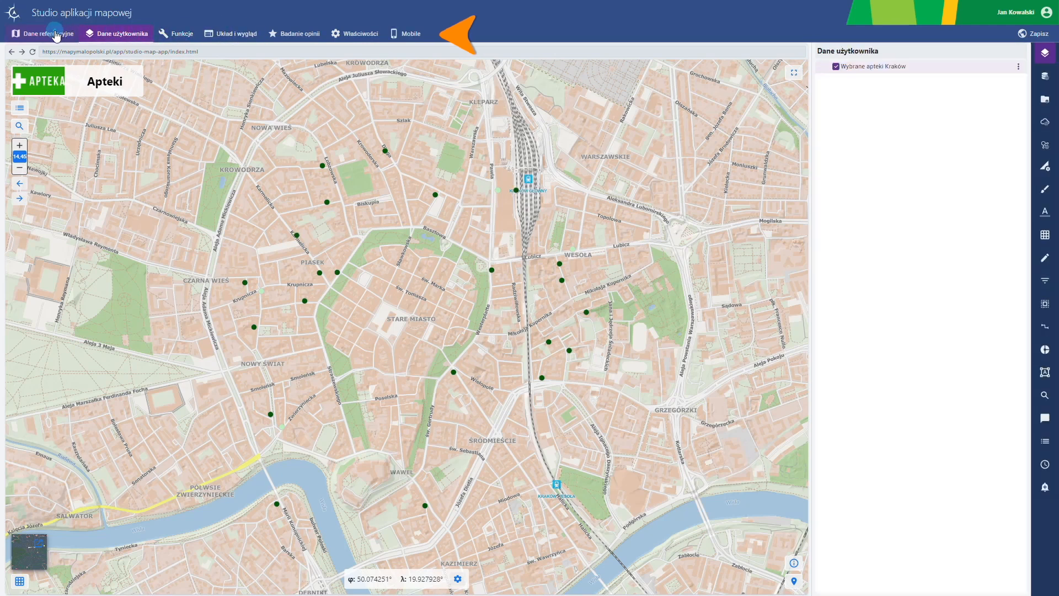
{"action": "left_click", "coordinate": [350, 33]}
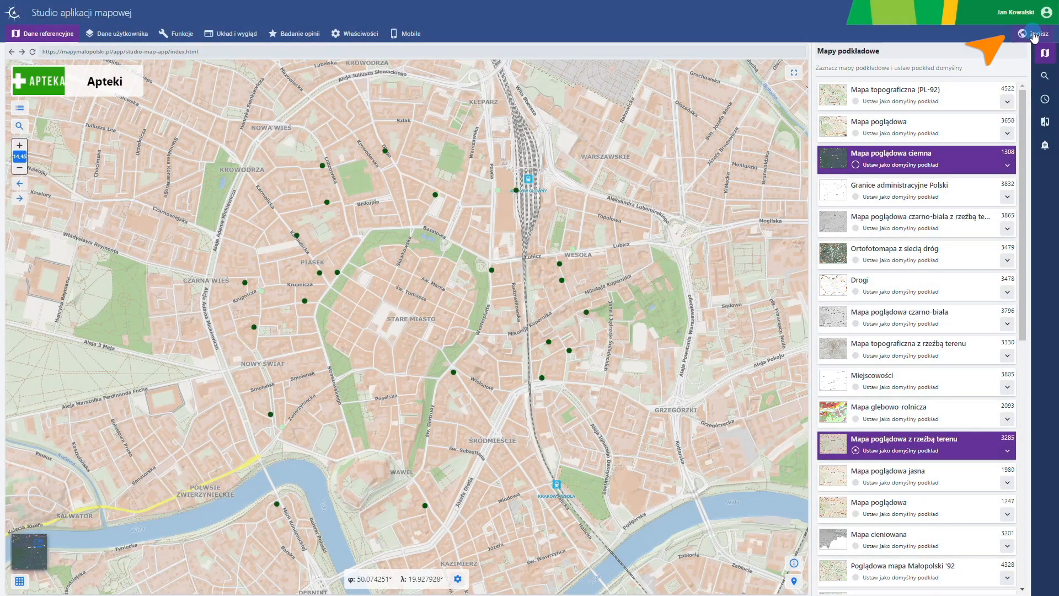
Enter "Moja aplikacja" as the resource description, then save and launch the application with Zapisz i uruchom.
{"action": "left_click", "coordinate": [1034, 35]}
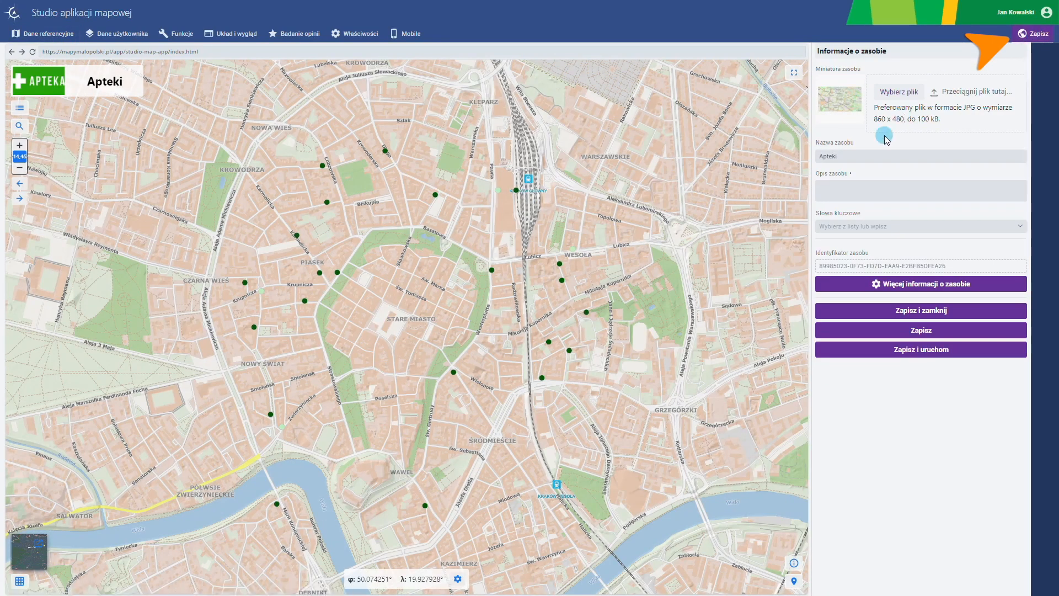
{"action": "left_click", "coordinate": [858, 180]}
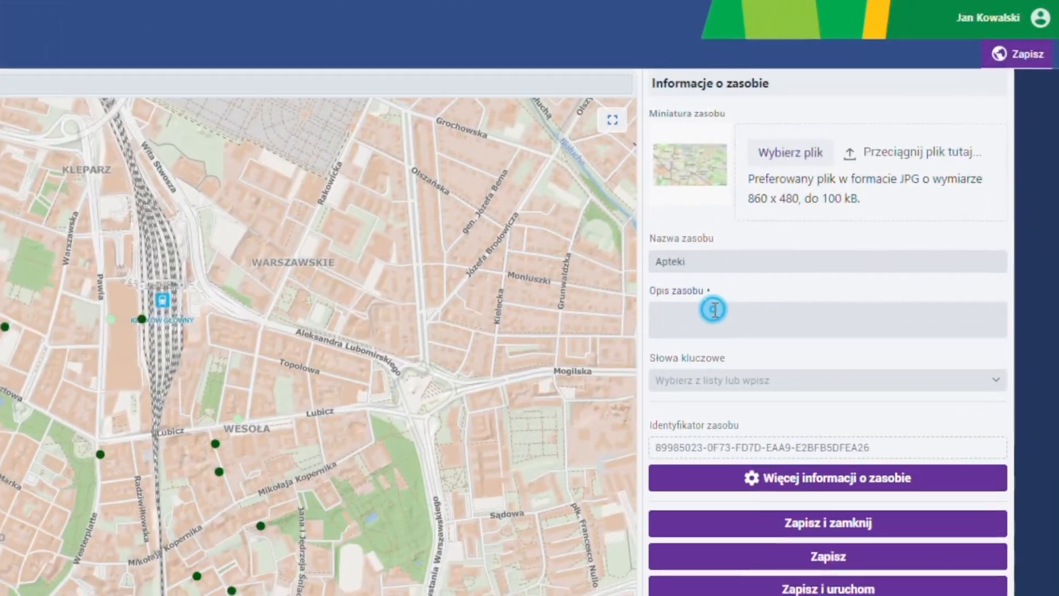
{"action": "type", "text": "Moja aplikacja"}
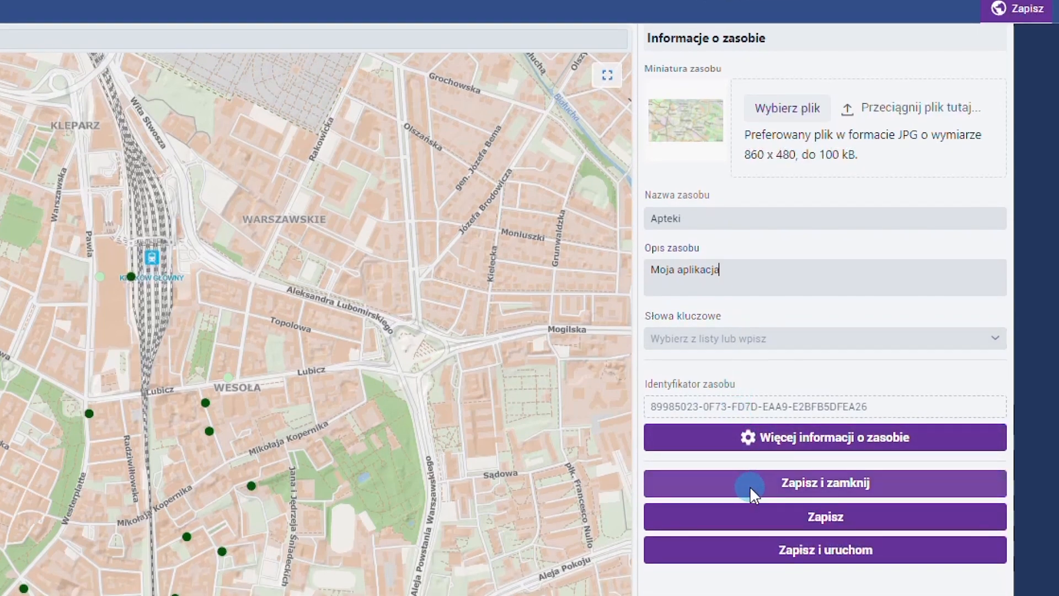
{"action": "left_click", "coordinate": [808, 549]}
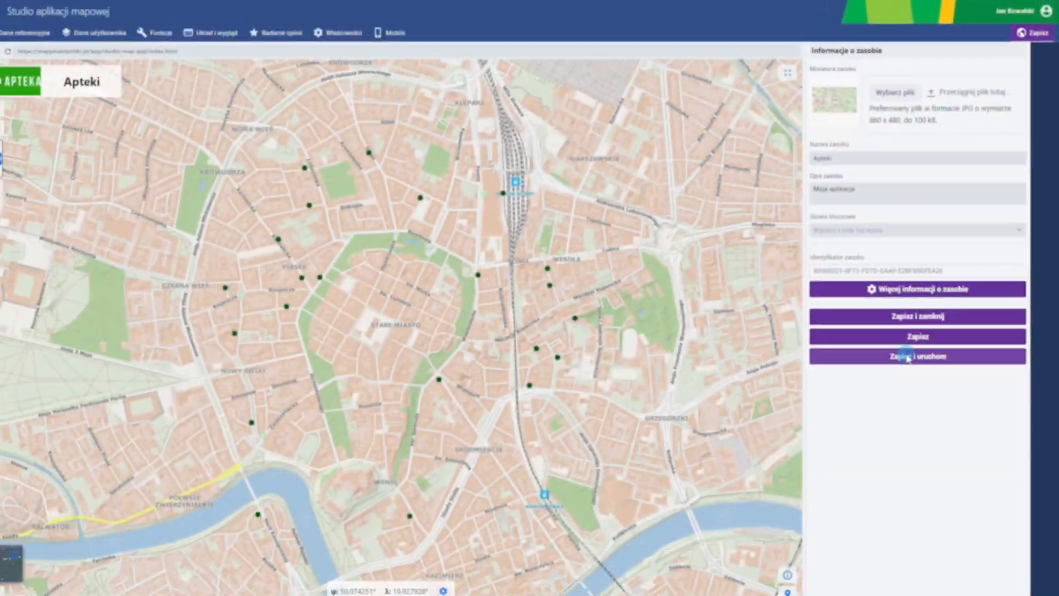